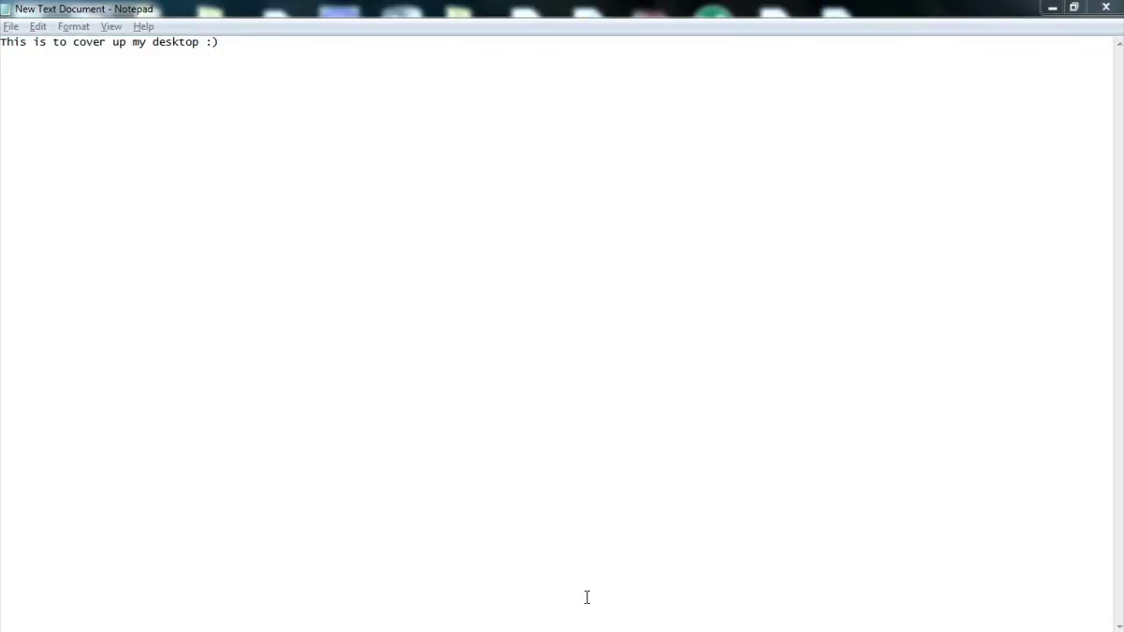
Snap the note window left, maximize the web browser, and keep all release types shown.
{"action": "key", "text": "super"}
{"action": "key", "text": "super+Left"}
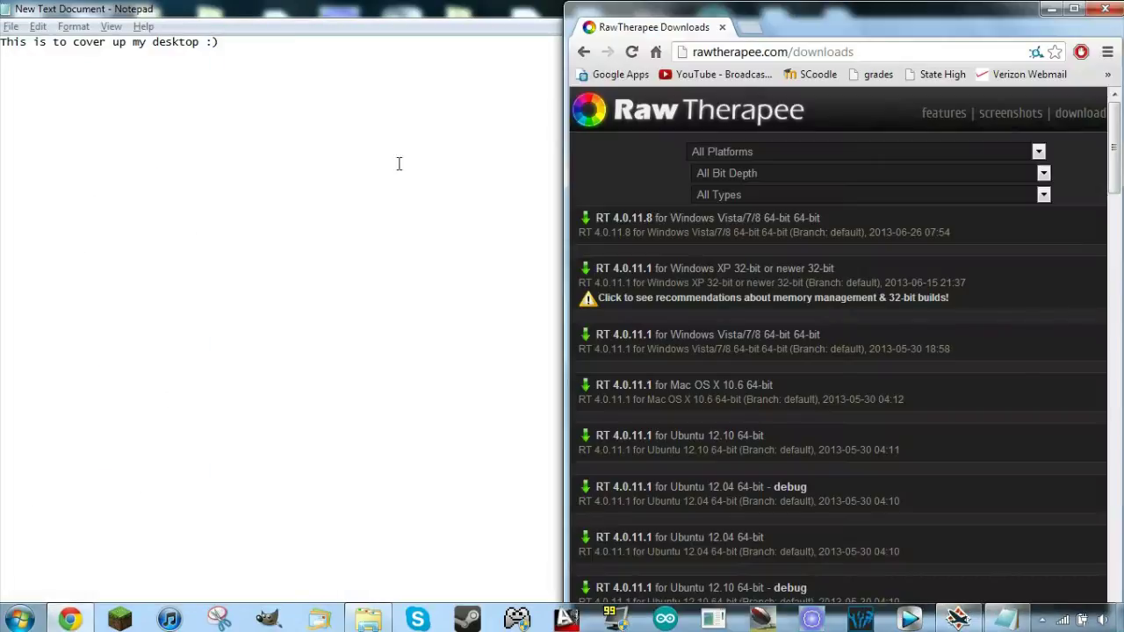
{"action": "left_click_drag", "start_coordinate": [840, 26], "coordinate": [621, 10]}
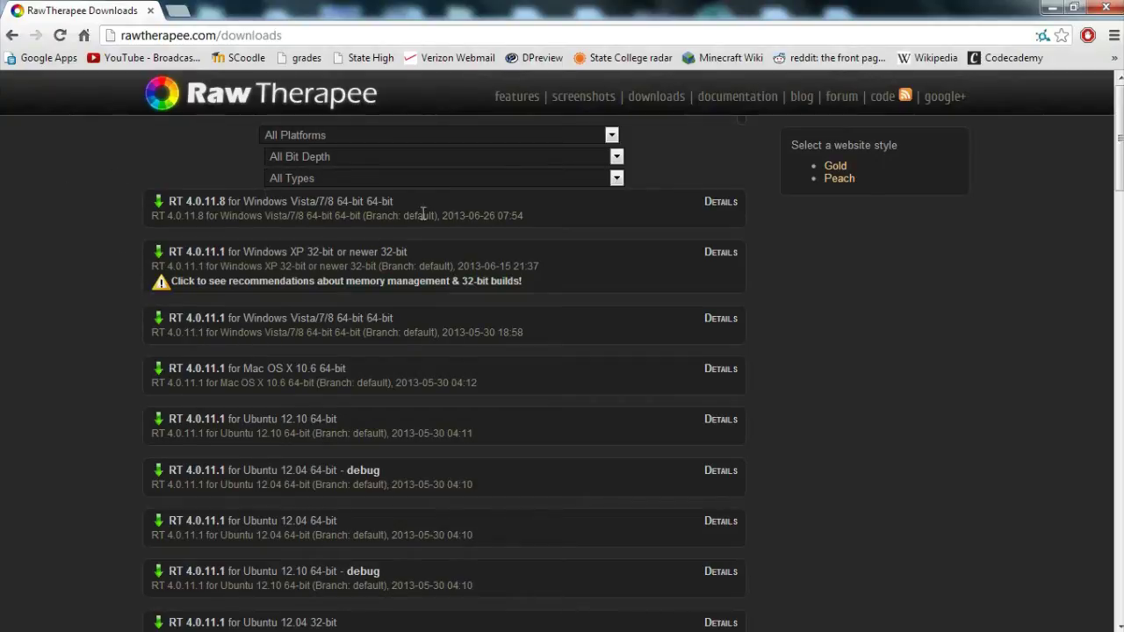
{"action": "left_click", "coordinate": [618, 178]}
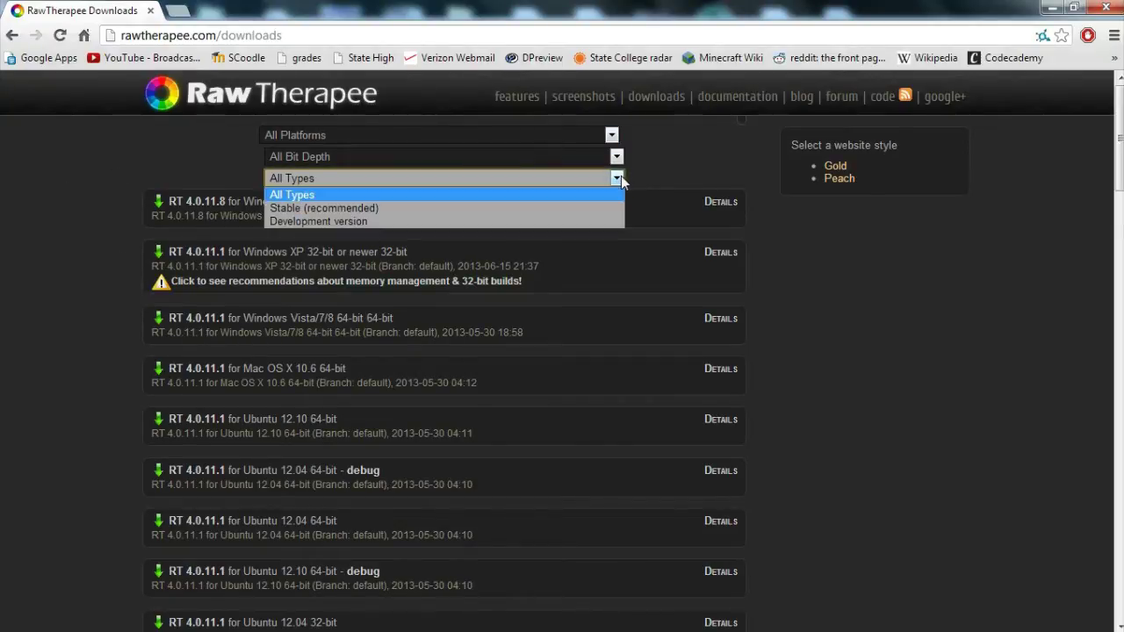
{"action": "left_click", "coordinate": [187, 179]}
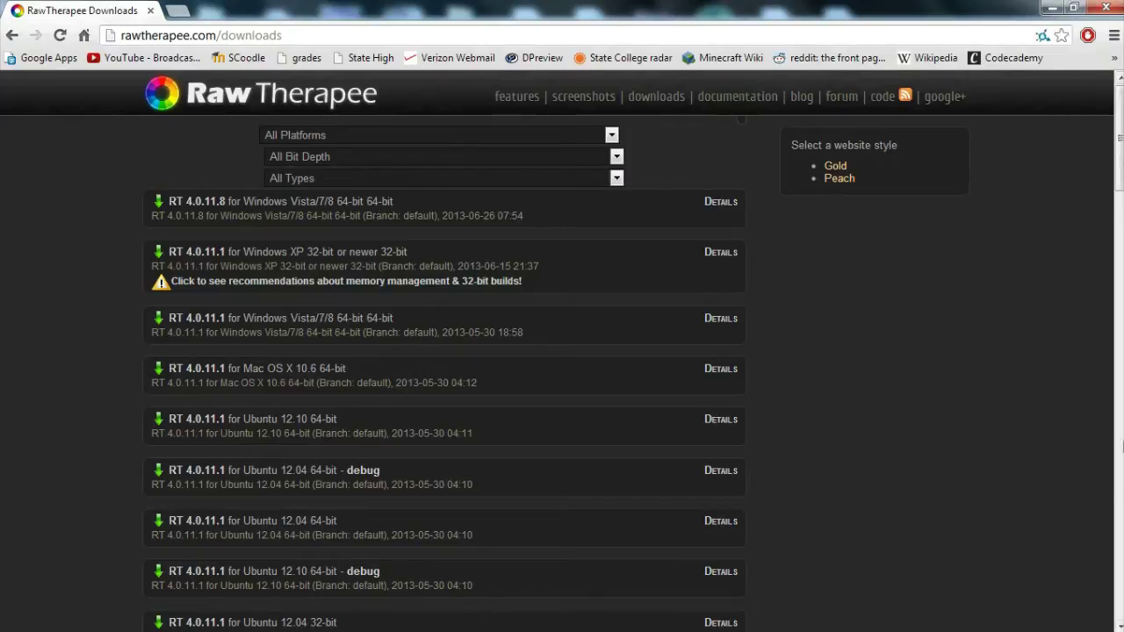
Browse to the DCIM folder on the CANON_DC (L:) camera card.
{"action": "left_click", "coordinate": [1052, 7]}
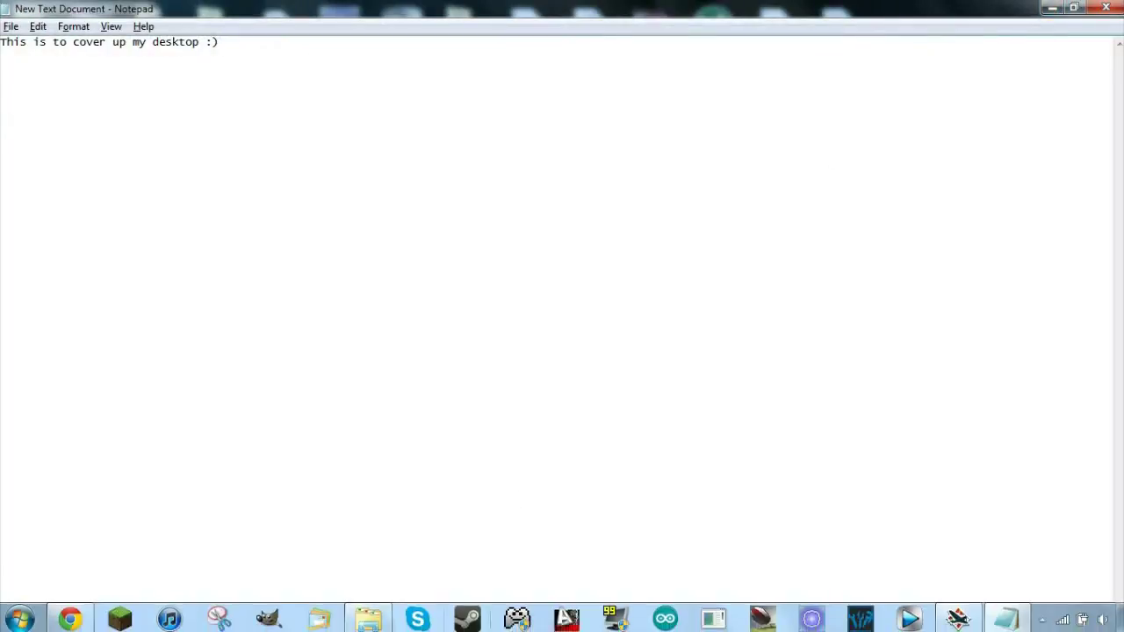
{"action": "left_click", "coordinate": [369, 619]}
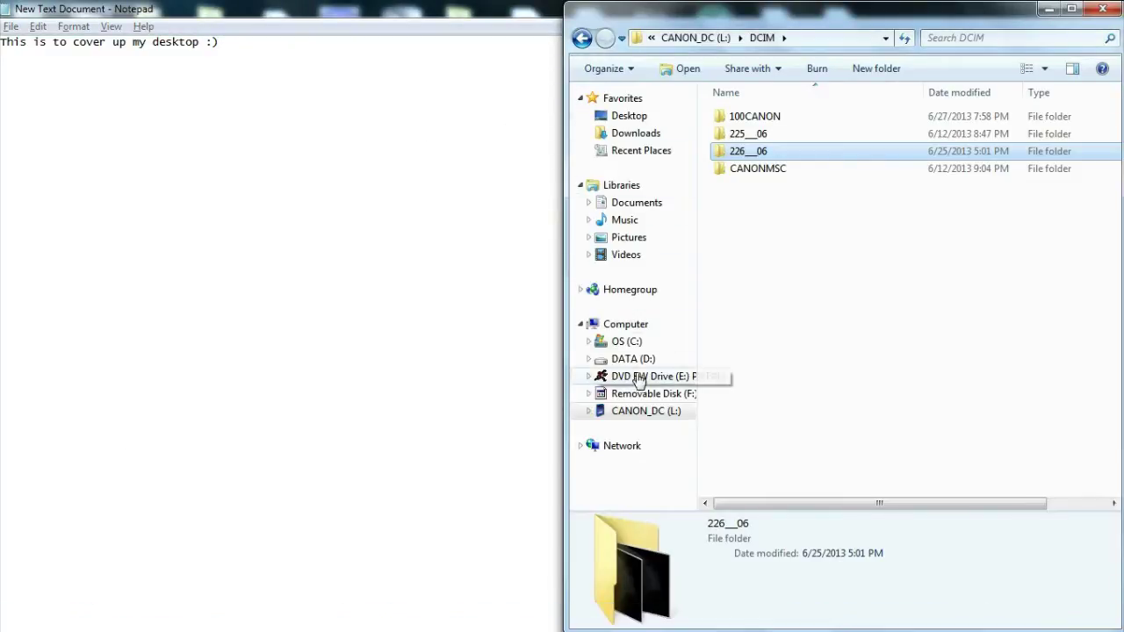
{"action": "left_click", "coordinate": [646, 411]}
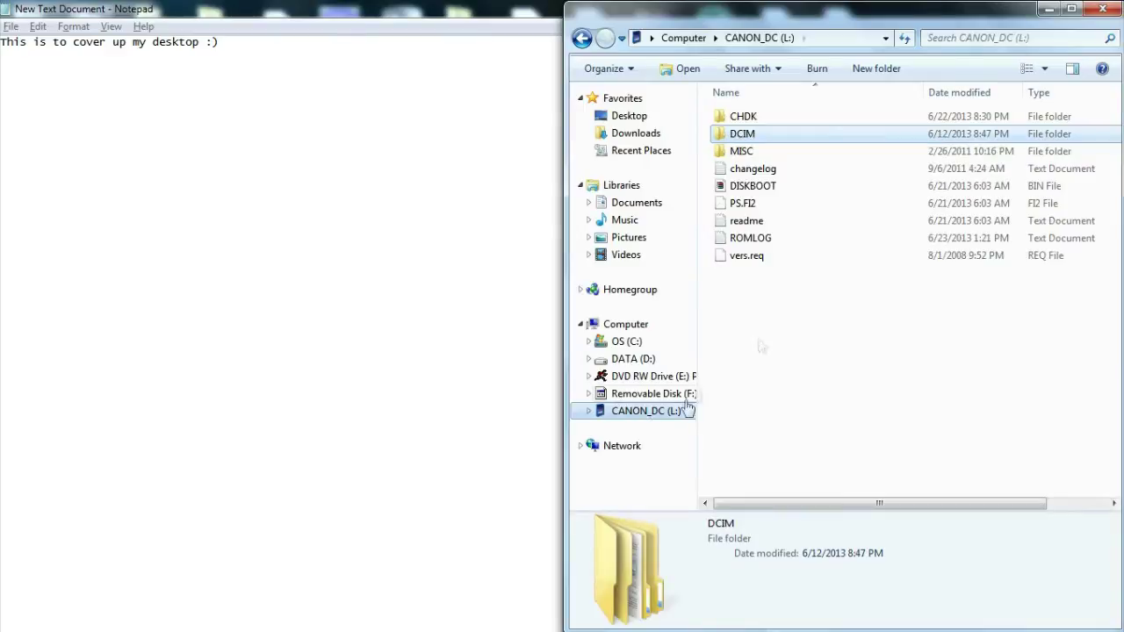
{"action": "double_click", "coordinate": [751, 135]}
{"action": "left_click", "coordinate": [760, 118]}
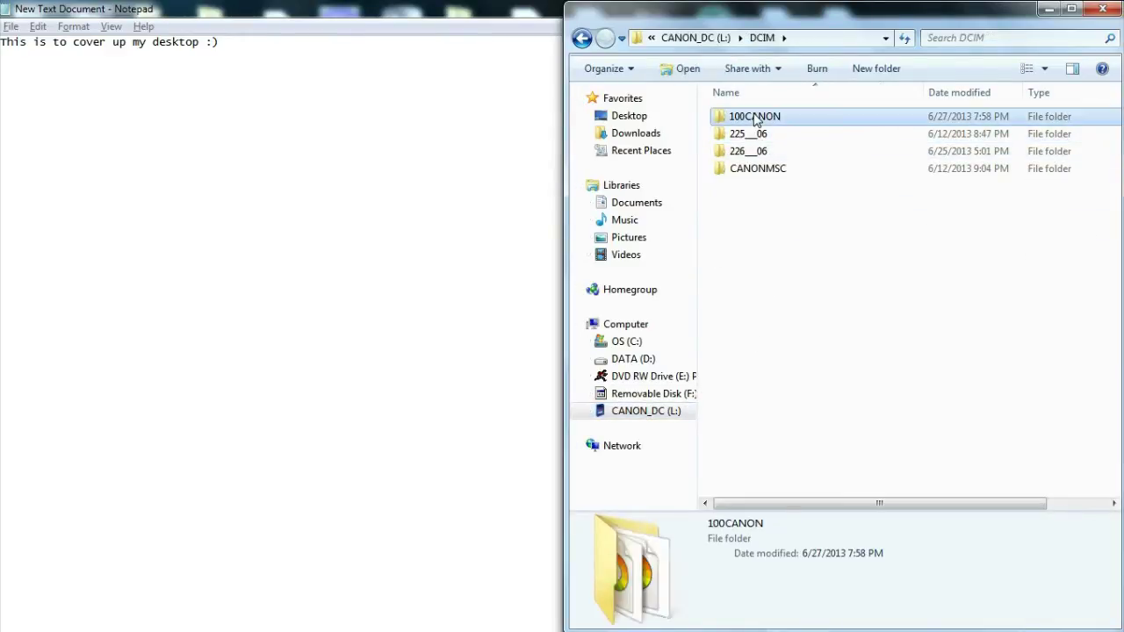
{"action": "mouse_move", "coordinate": [776, 123]}
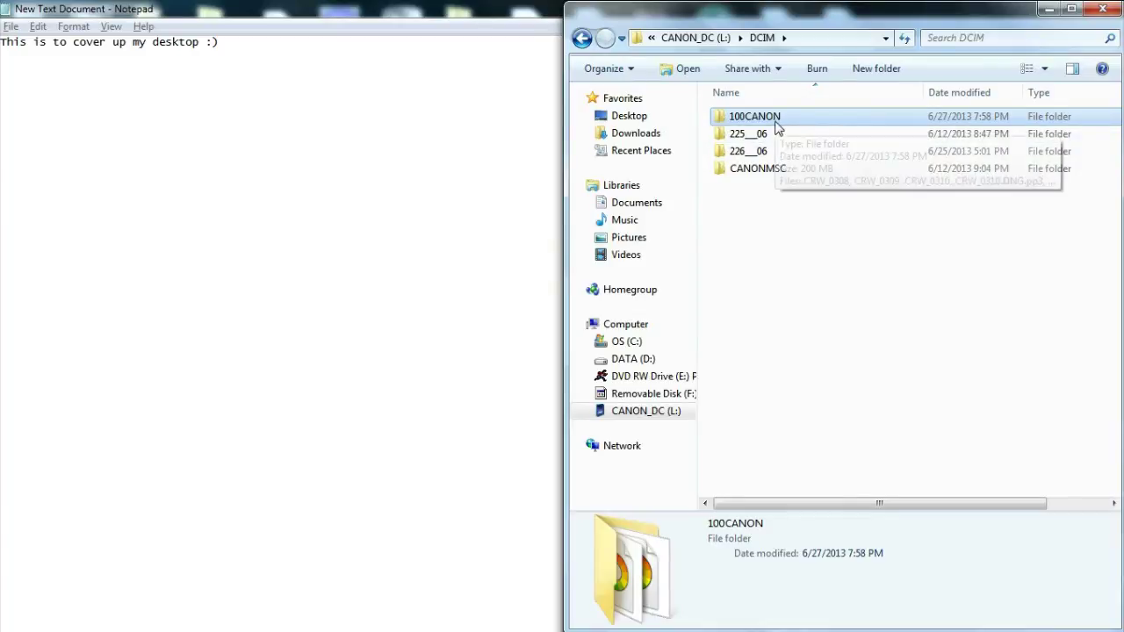
Open the 226__06 folder in a new Explorer window placed on the left half.
{"action": "left_click", "coordinate": [776, 147]}
{"action": "left_click", "coordinate": [776, 141]}
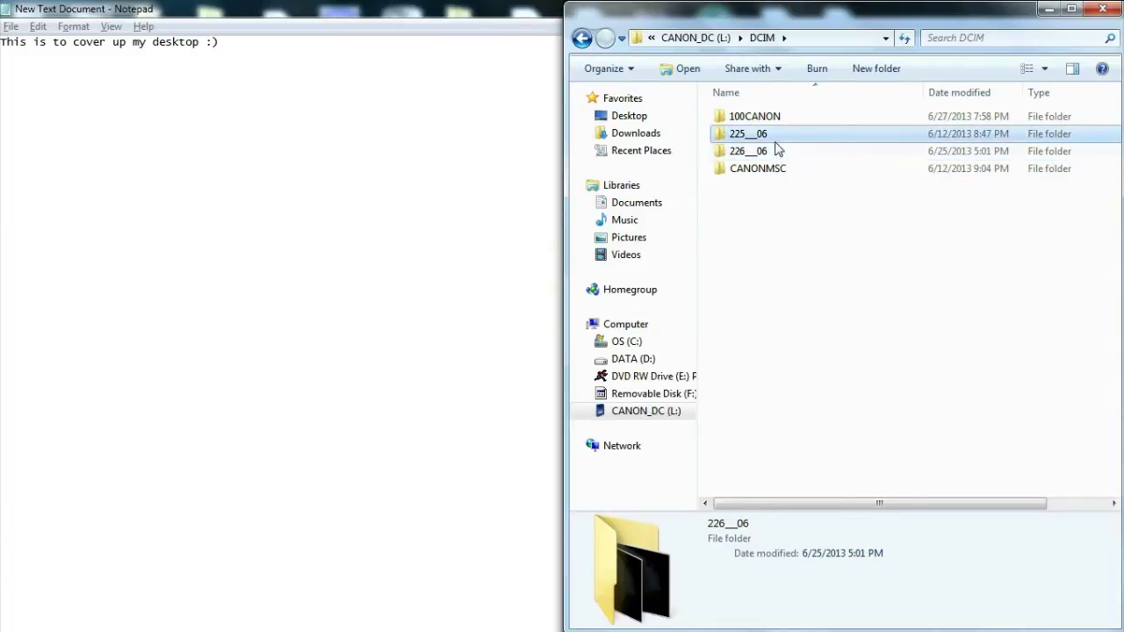
{"action": "left_click", "coordinate": [775, 148]}
{"action": "left_click", "coordinate": [775, 136]}
{"action": "left_click", "coordinate": [775, 145]}
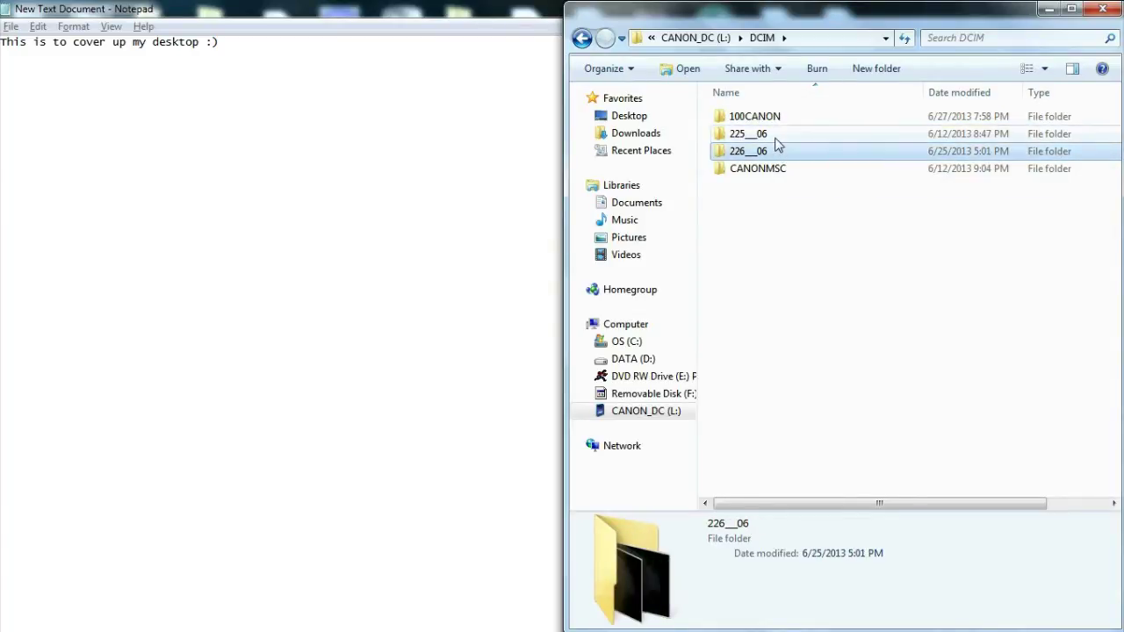
{"action": "left_click", "coordinate": [776, 139]}
{"action": "left_click", "coordinate": [777, 151]}
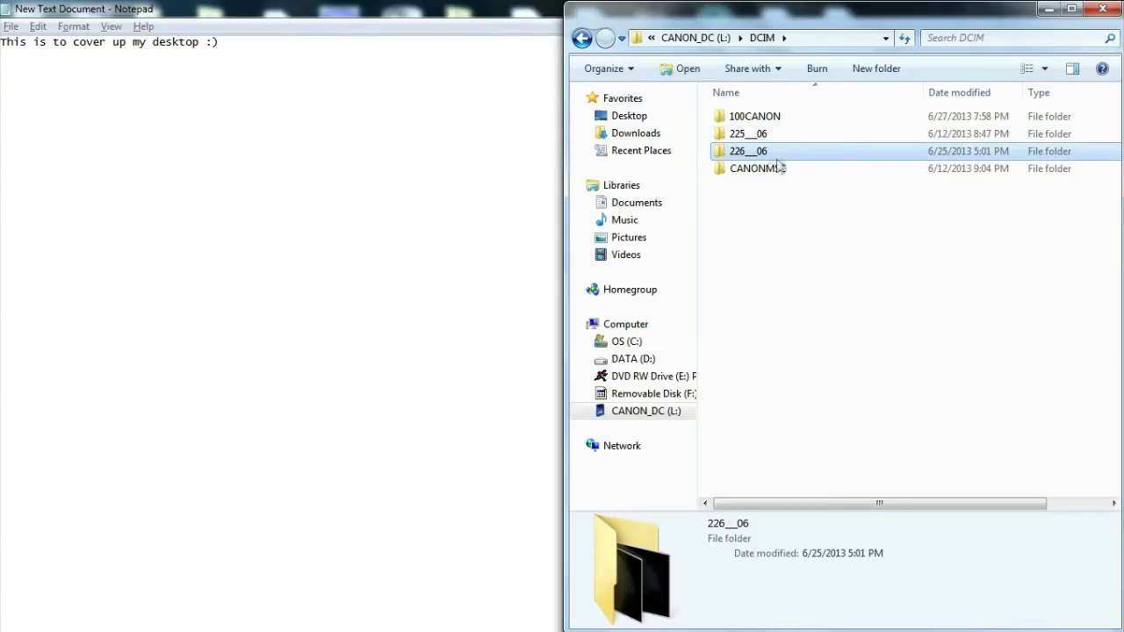
{"action": "right_click", "coordinate": [776, 152]}
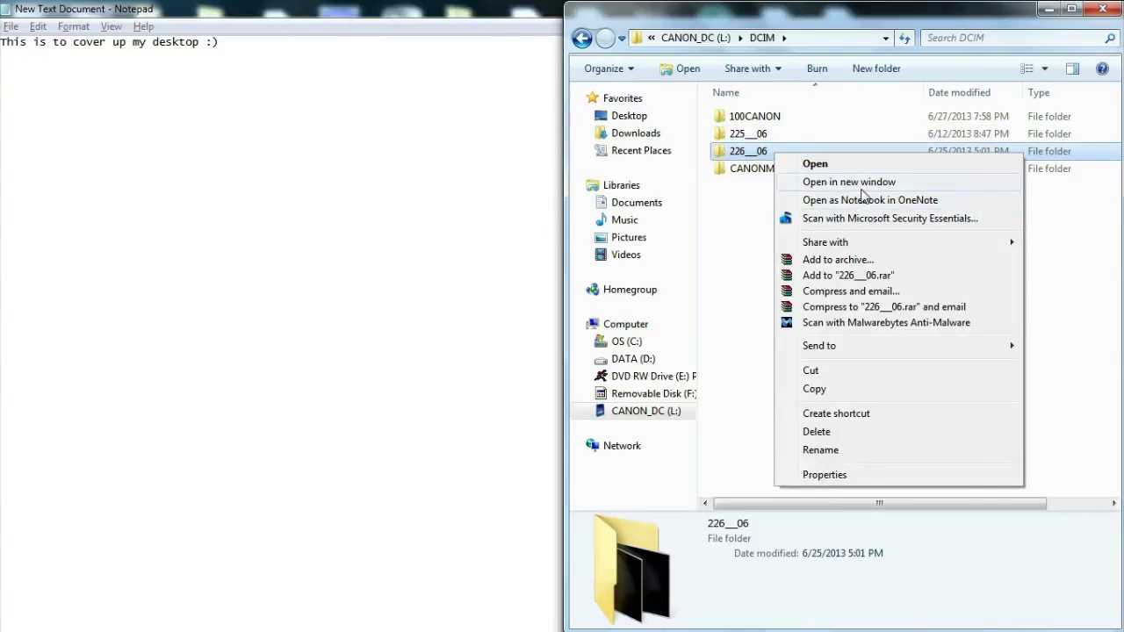
{"action": "left_click", "coordinate": [862, 186]}
{"action": "left_click_drag", "start_coordinate": [571, 238], "coordinate": [1, 238]}
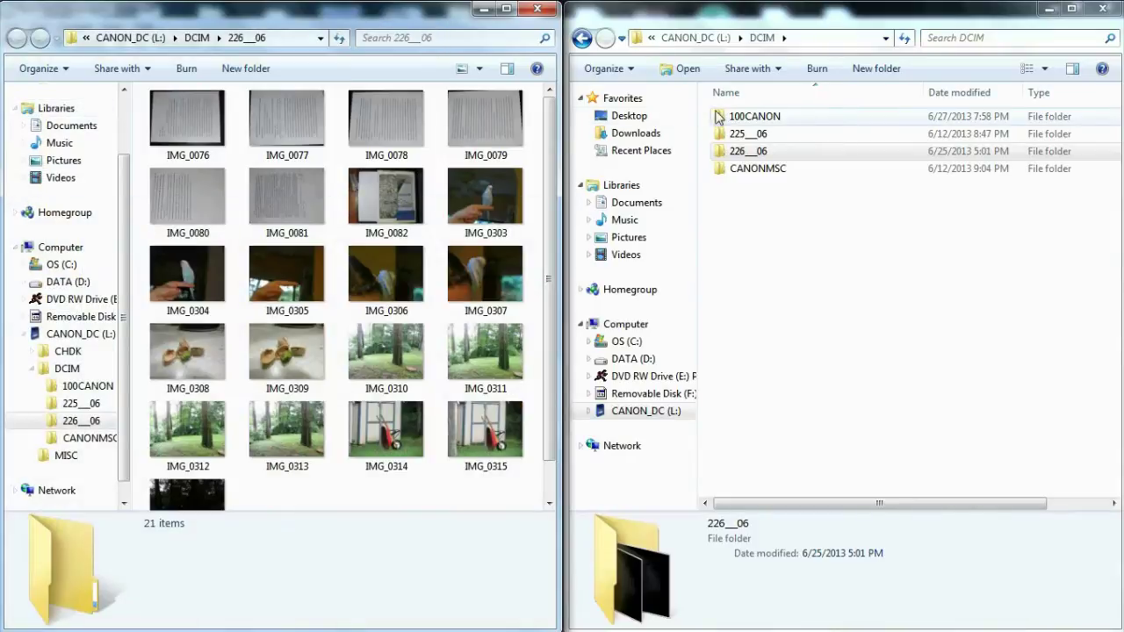
Open the 100CANON raw folder and select the CRW_0308 DNG file.
{"action": "double_click", "coordinate": [717, 118]}
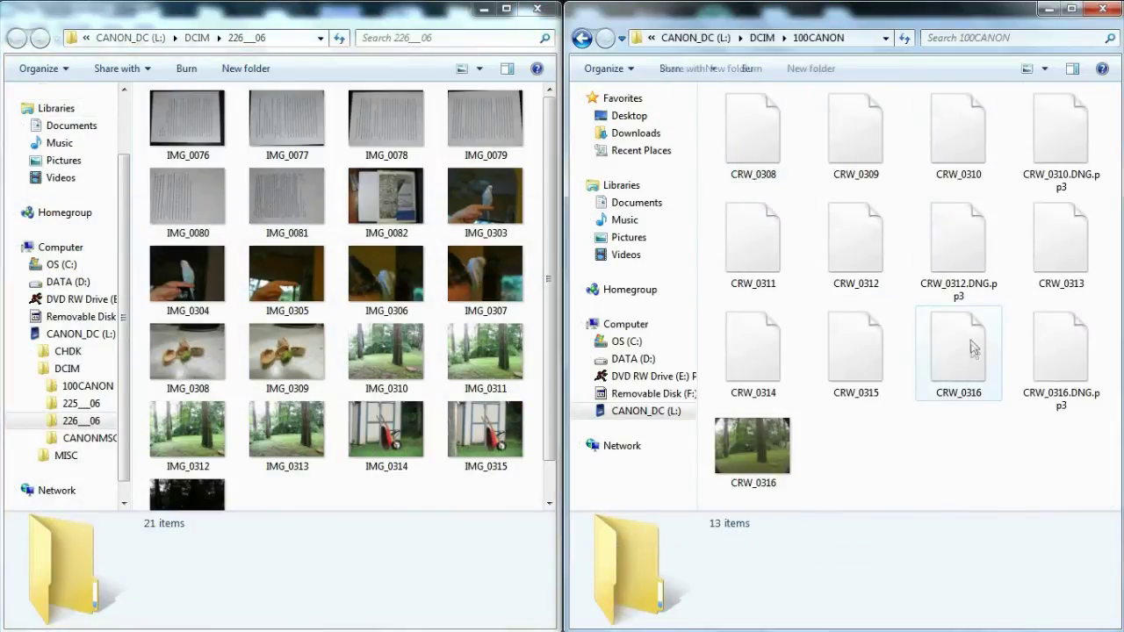
{"action": "left_click", "coordinate": [785, 138]}
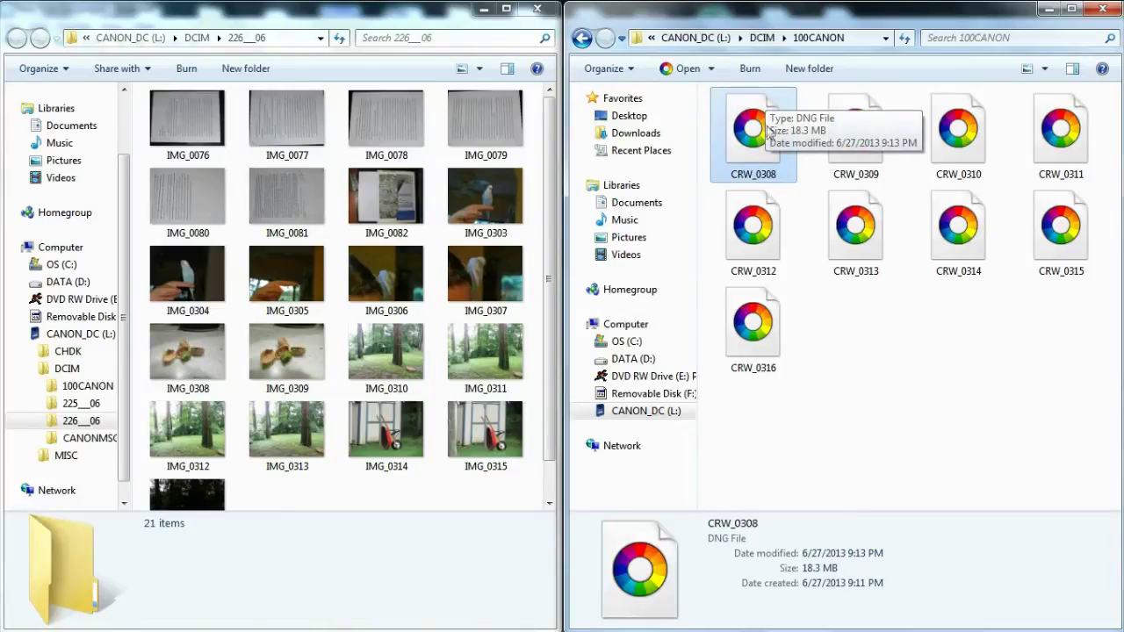
{"action": "right_click", "coordinate": [748, 109]}
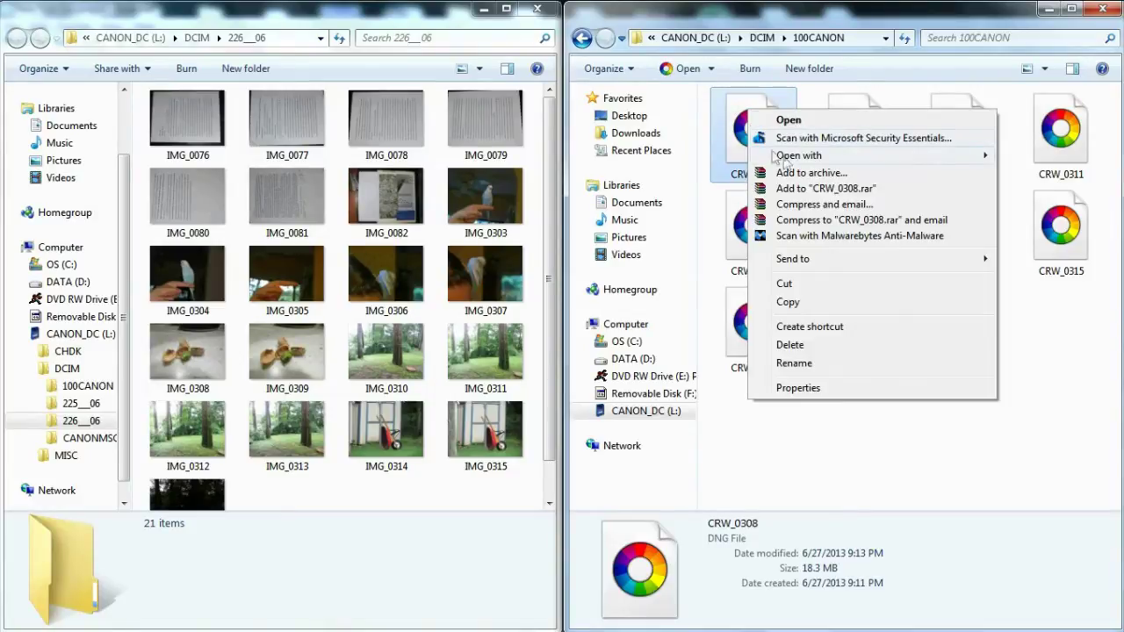
Make rawtherapee the program that always opens DNG files.
{"action": "mouse_move", "coordinate": [837, 159]}
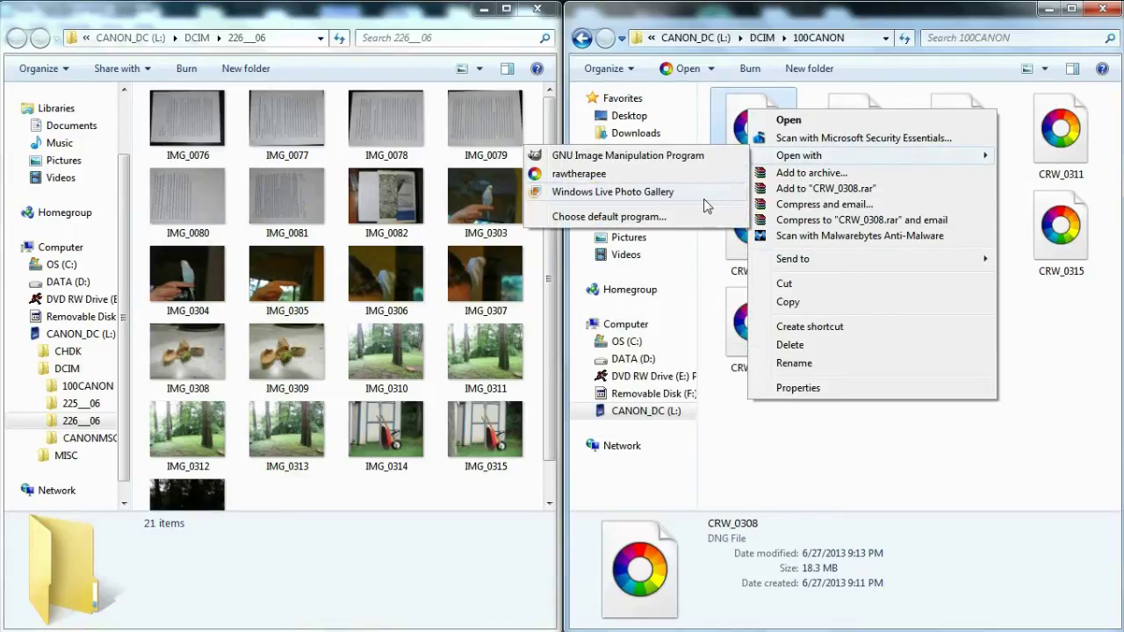
{"action": "left_click", "coordinate": [385, 279]}
{"action": "left_click", "coordinate": [384, 279]}
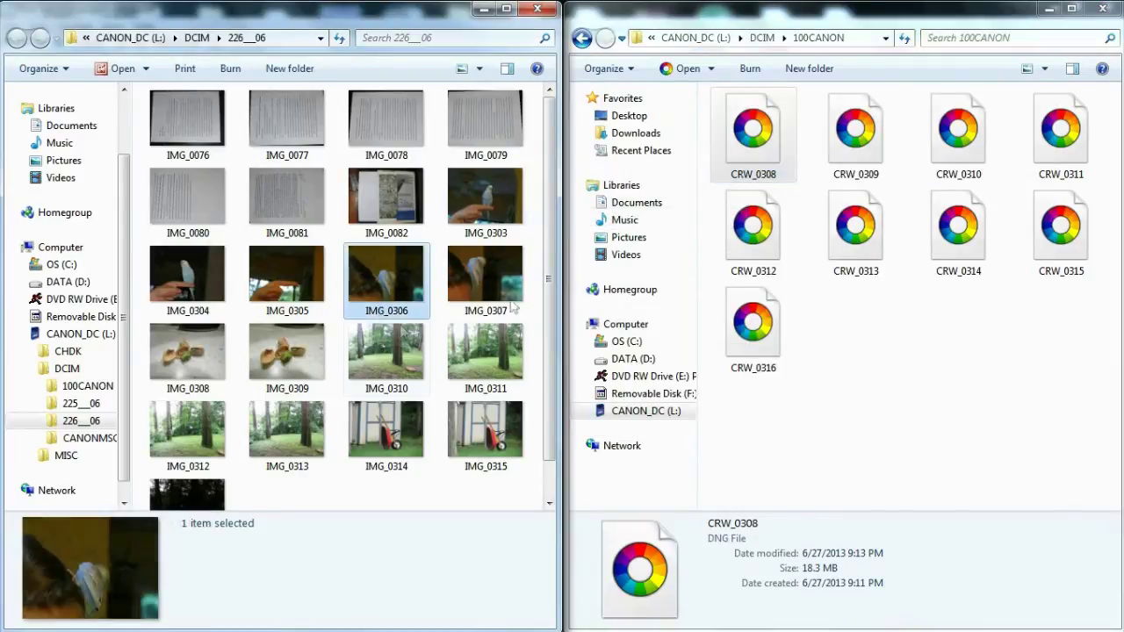
{"action": "left_click", "coordinate": [460, 341]}
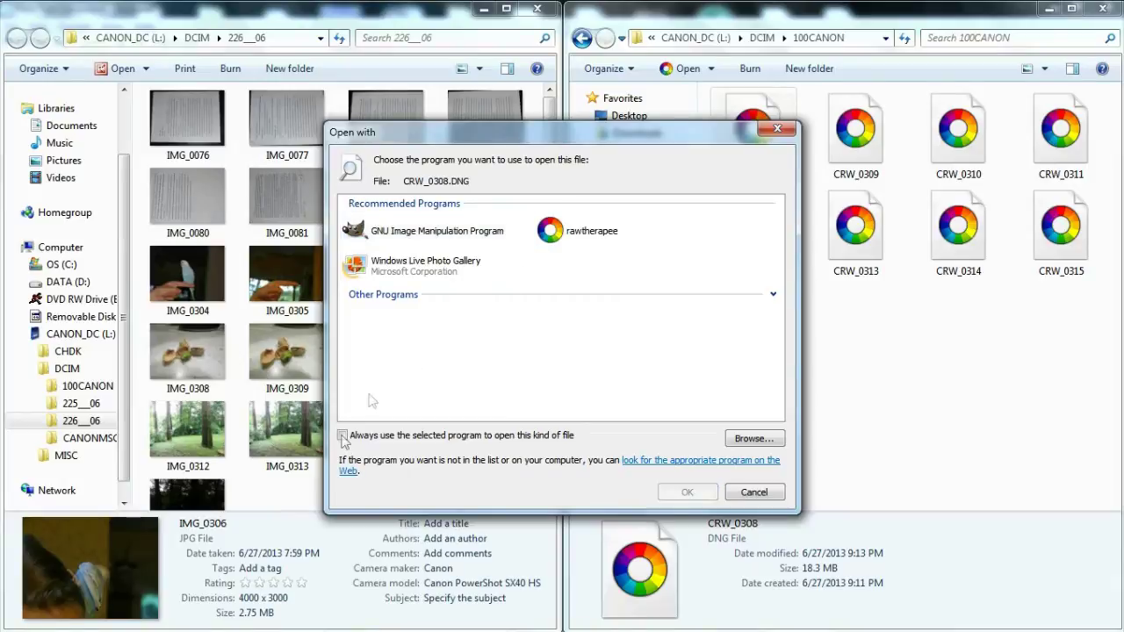
{"action": "left_click", "coordinate": [344, 437]}
{"action": "left_click", "coordinate": [773, 296]}
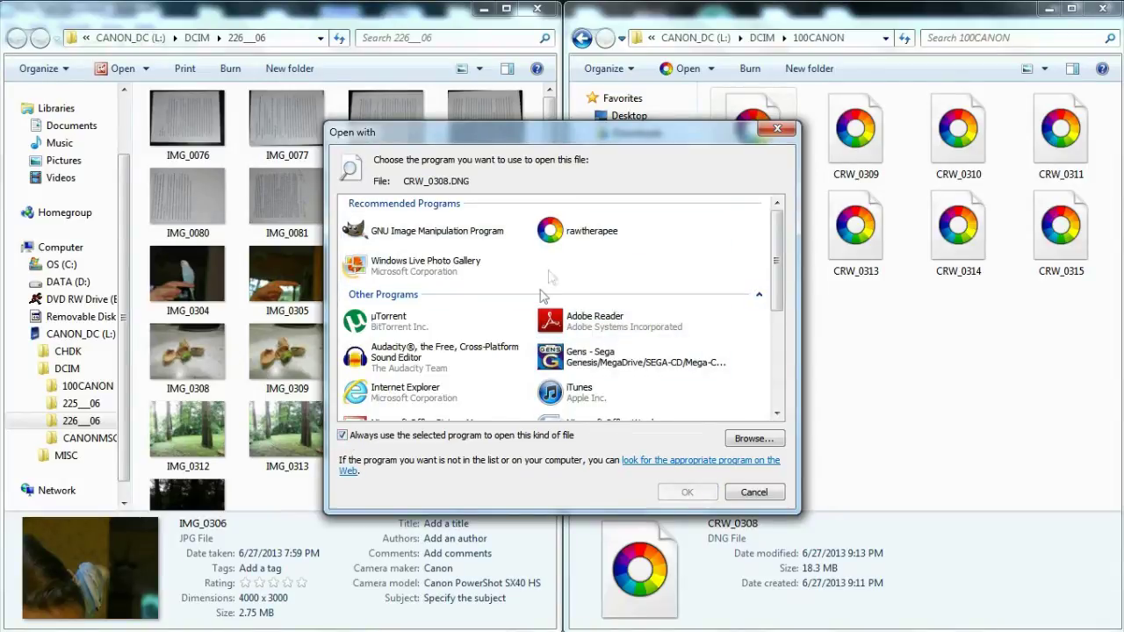
{"action": "left_click", "coordinate": [562, 232]}
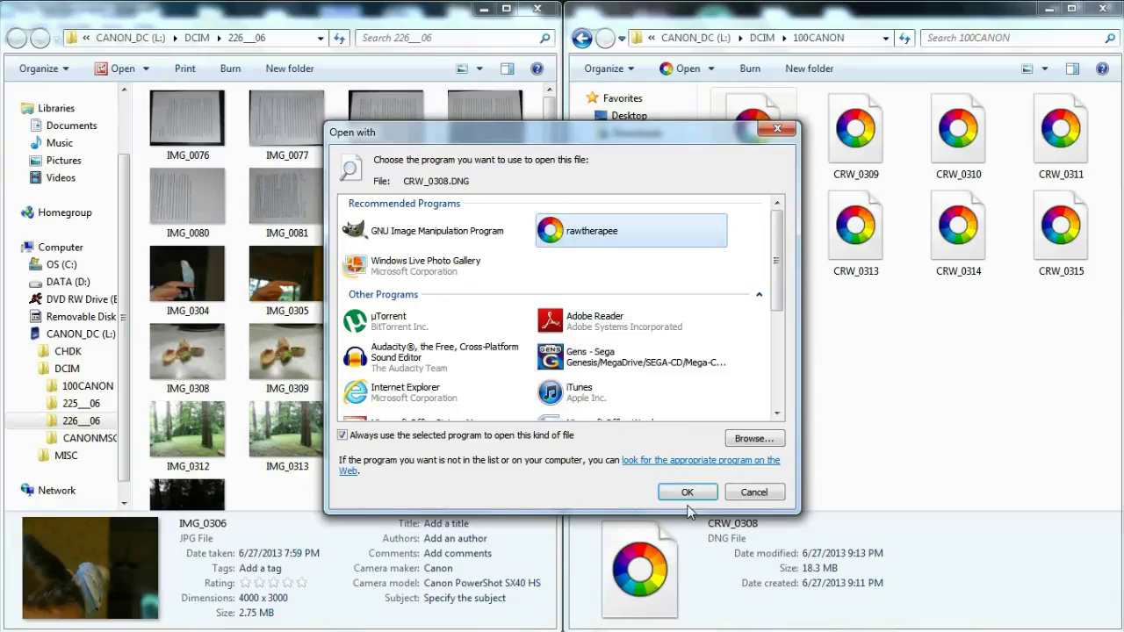
{"action": "left_click", "coordinate": [685, 493]}
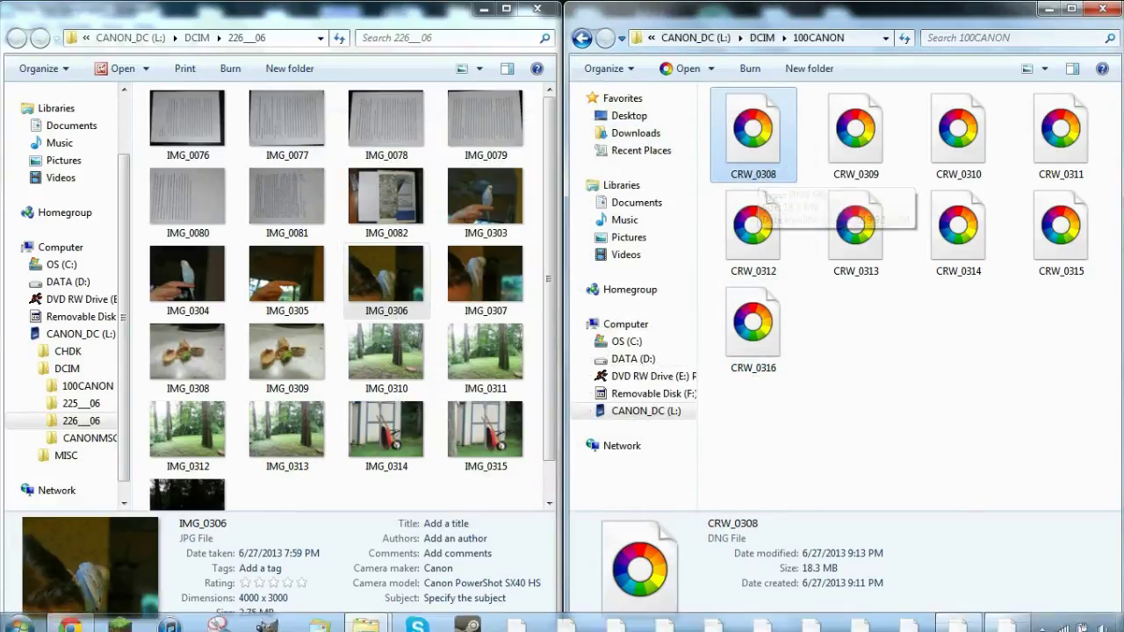
Compare JPEGs with their CRW raw twins, checking the details of IMG_0308 and IMG_0309.
{"action": "left_click", "coordinate": [187, 118]}
{"action": "left_click", "coordinate": [287, 119]}
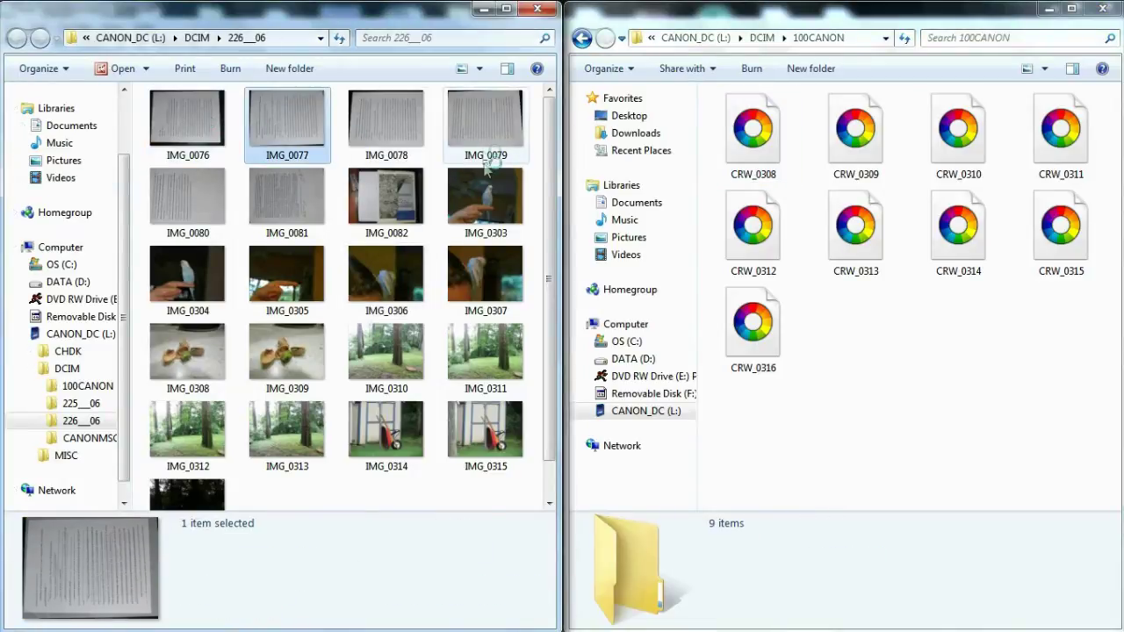
{"action": "left_click", "coordinate": [486, 268]}
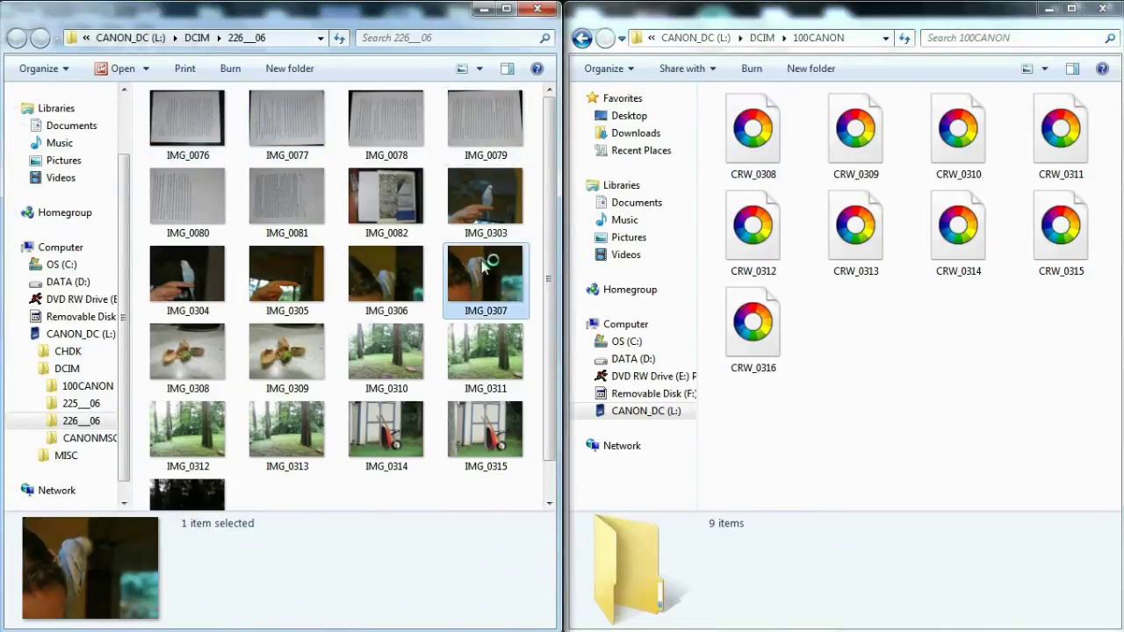
{"action": "left_click", "coordinate": [763, 179]}
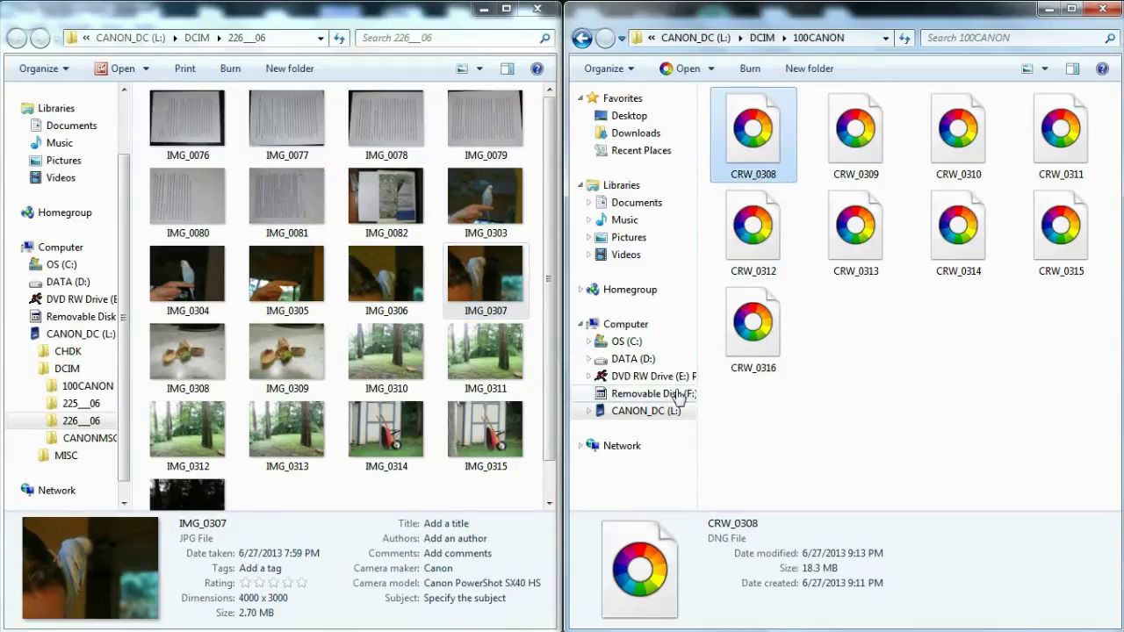
{"action": "left_click", "coordinate": [195, 390]}
{"action": "left_click", "coordinate": [273, 369]}
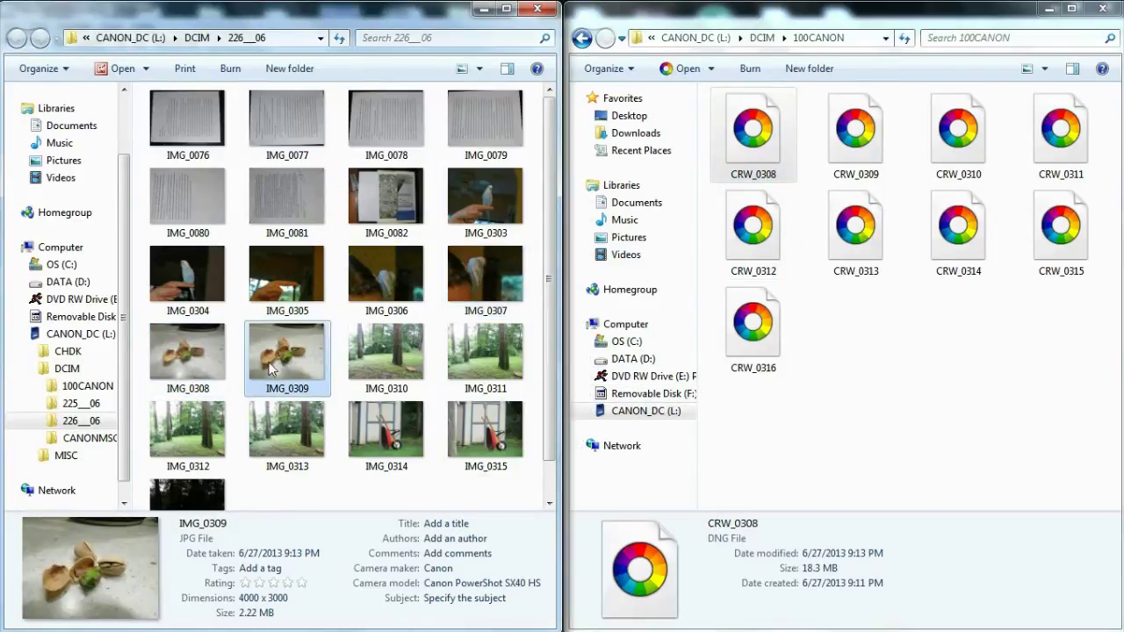
{"action": "left_click", "coordinate": [206, 389]}
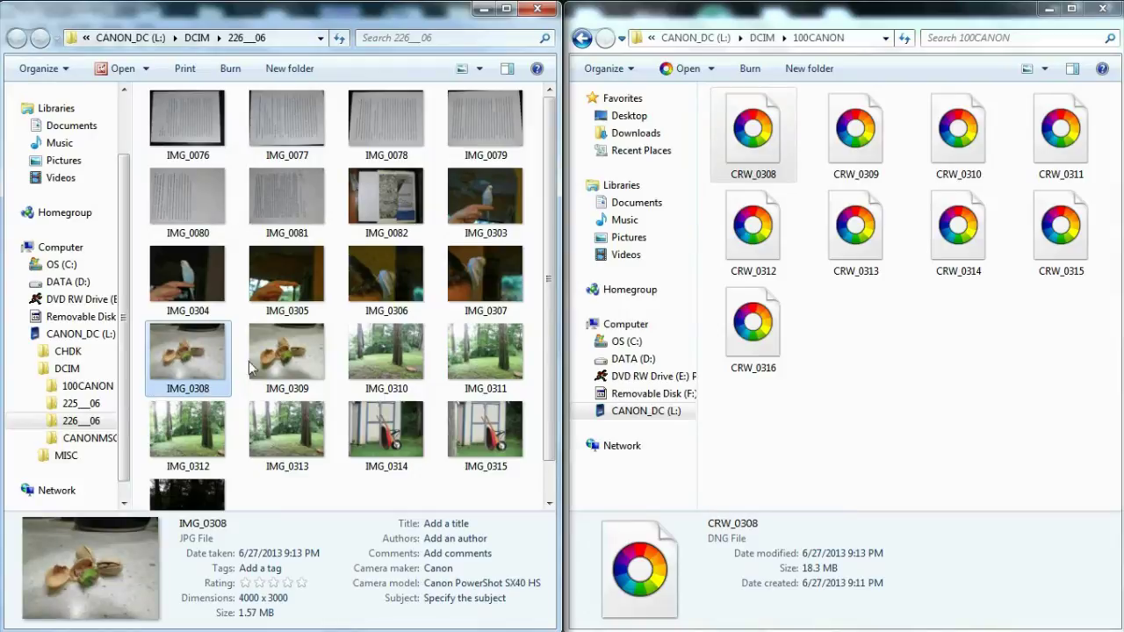
{"action": "left_click", "coordinate": [749, 167]}
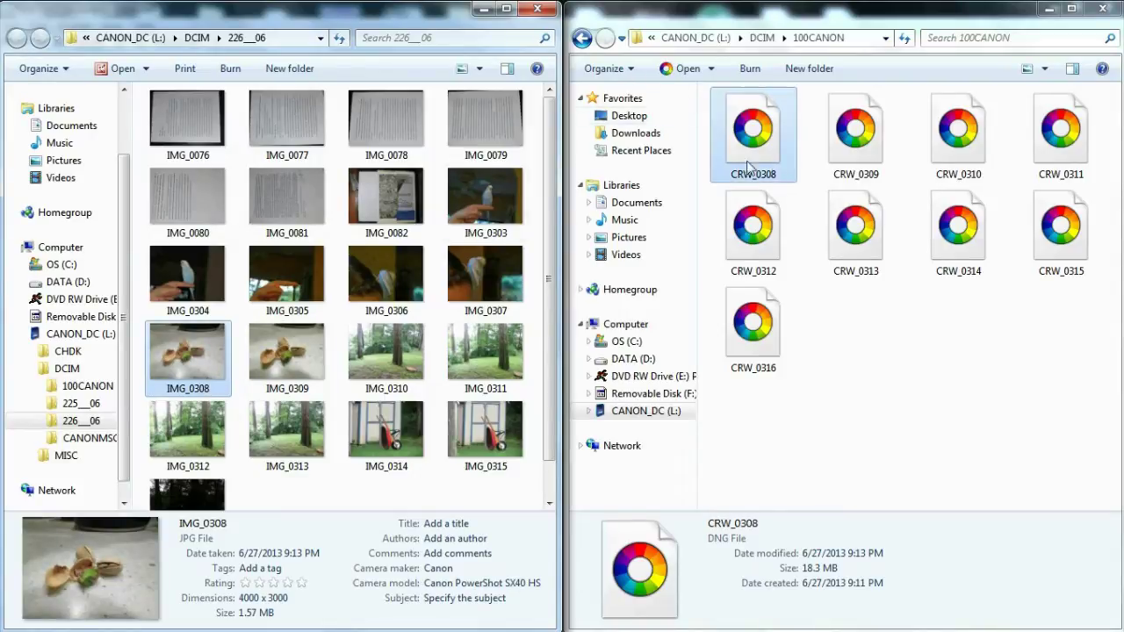
{"action": "left_click", "coordinate": [220, 376]}
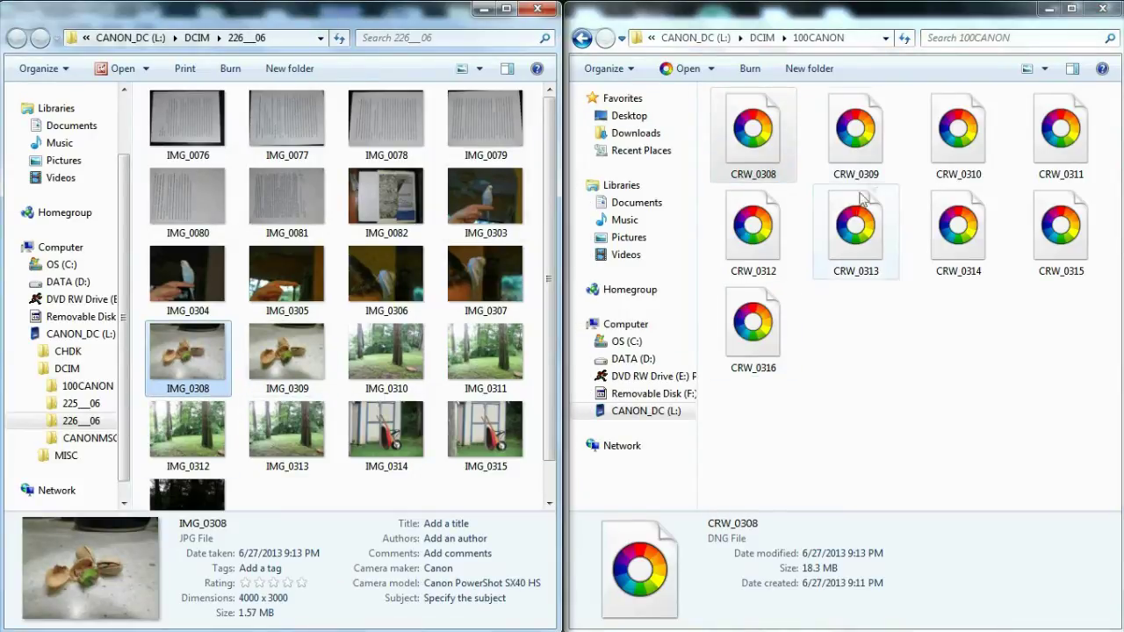
Match CRW_0310 to its JPEG IMG_0310 and open the raw file in RawTherapee.
{"action": "left_click", "coordinate": [965, 147]}
{"action": "left_click", "coordinate": [388, 360]}
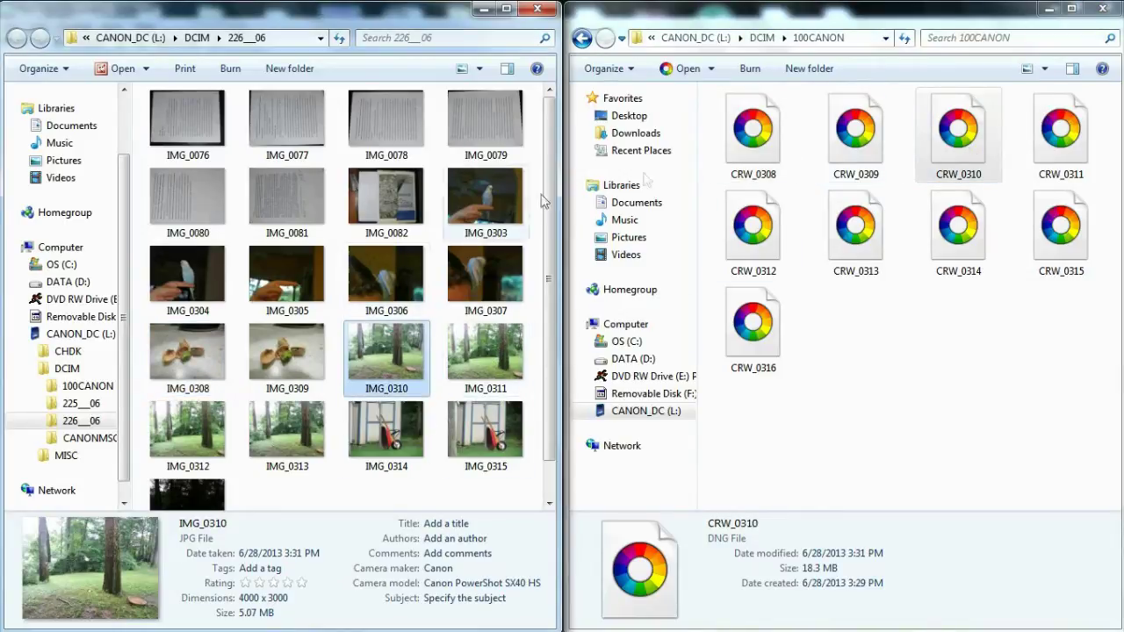
{"action": "left_click", "coordinate": [964, 139]}
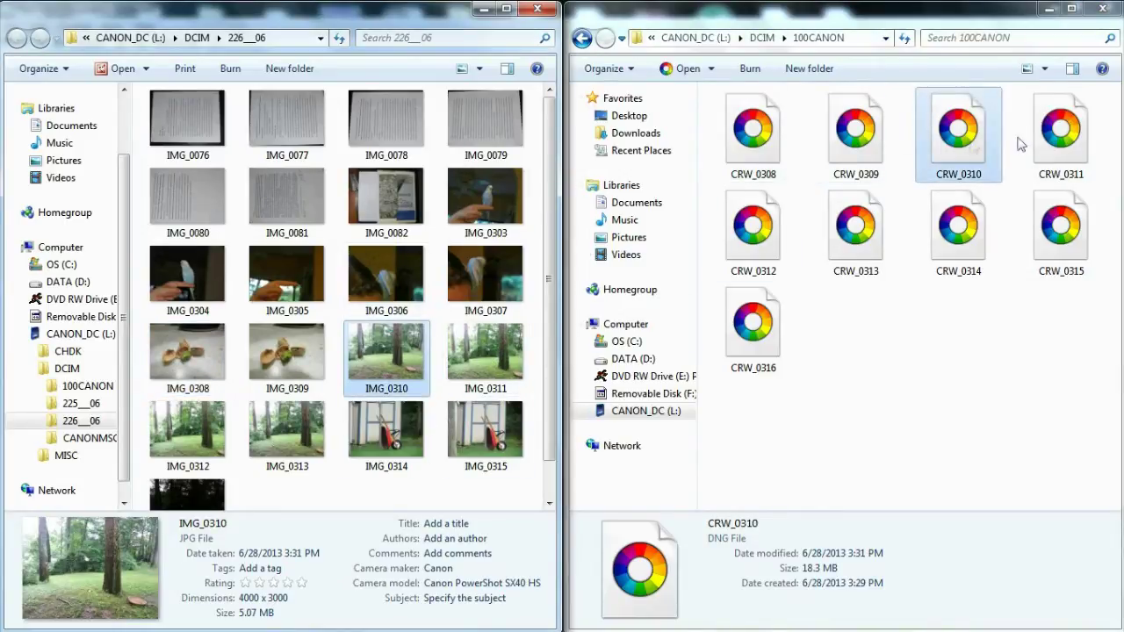
{"action": "double_click", "coordinate": [953, 130]}
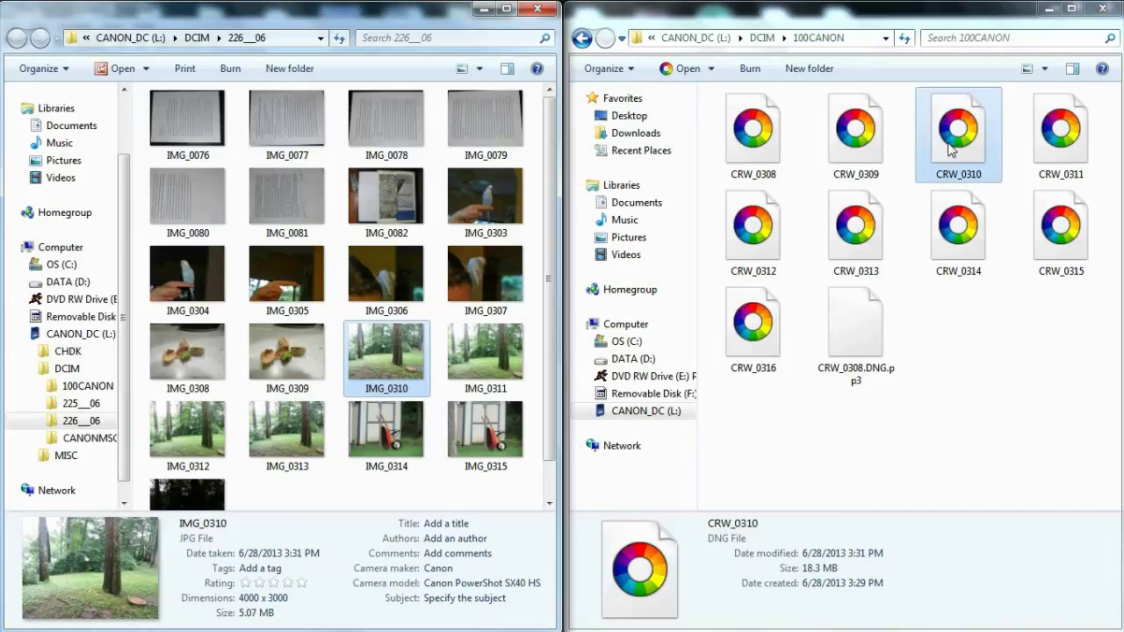
View the JPEG IMG_0310 in Picture Manager, then close it and return to RawTherapee.
{"action": "left_click", "coordinate": [637, 260]}
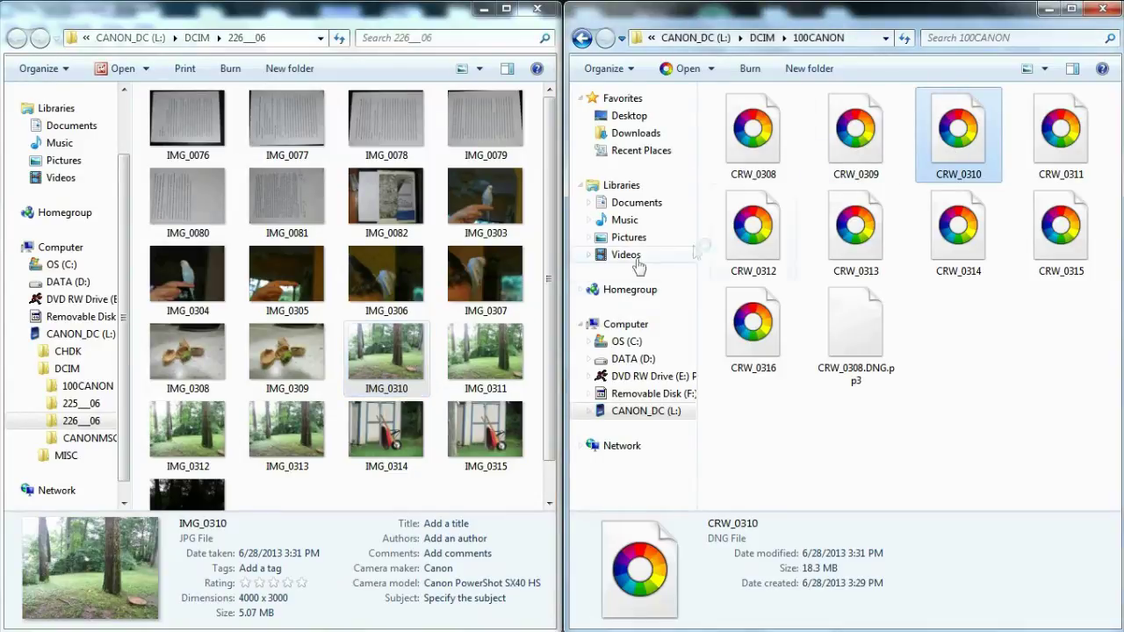
{"action": "left_click", "coordinate": [411, 356]}
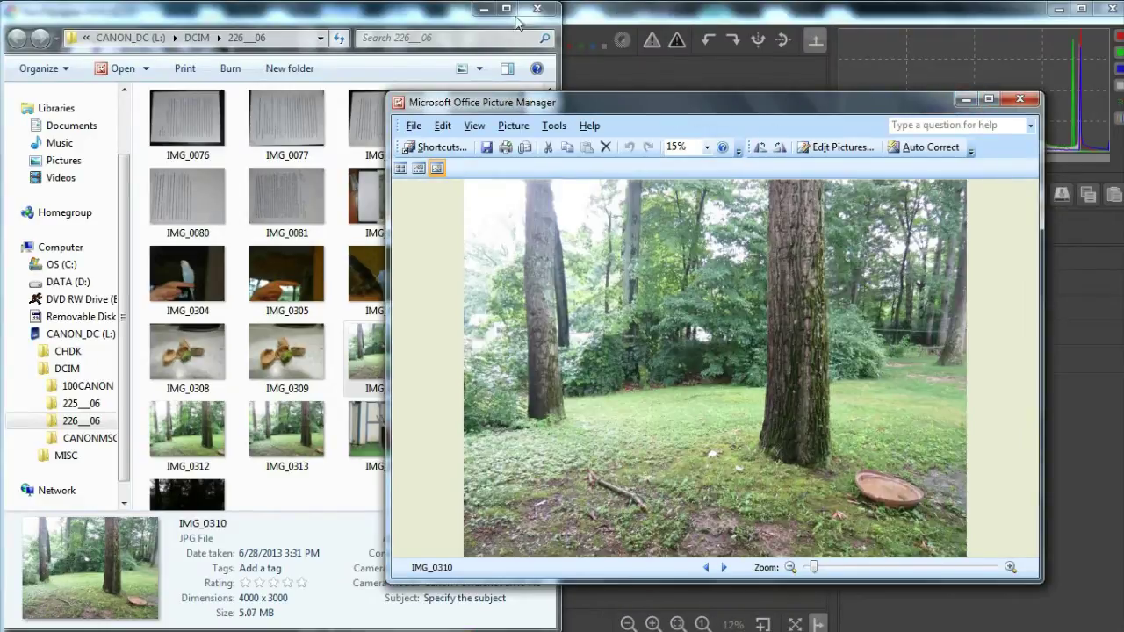
{"action": "key", "text": "alt+F4"}
{"action": "left_click", "coordinate": [558, 7]}
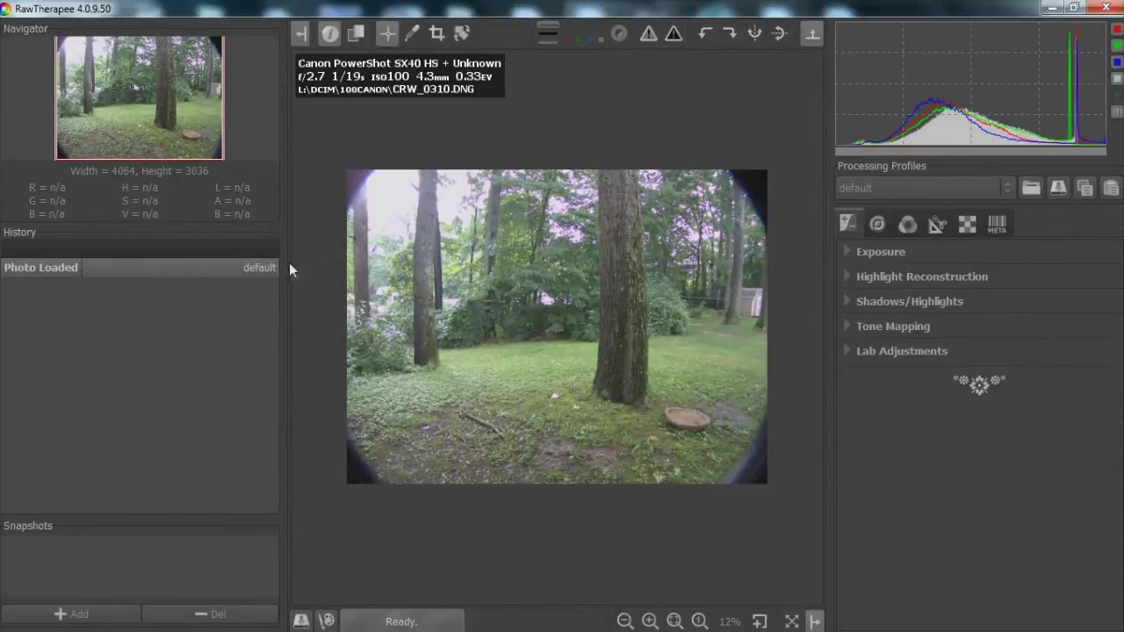
Narrow the history/navigator and tool panels to enlarge the CRW_0310 preview.
{"action": "left_click_drag", "start_coordinate": [276, 271], "coordinate": [184, 274]}
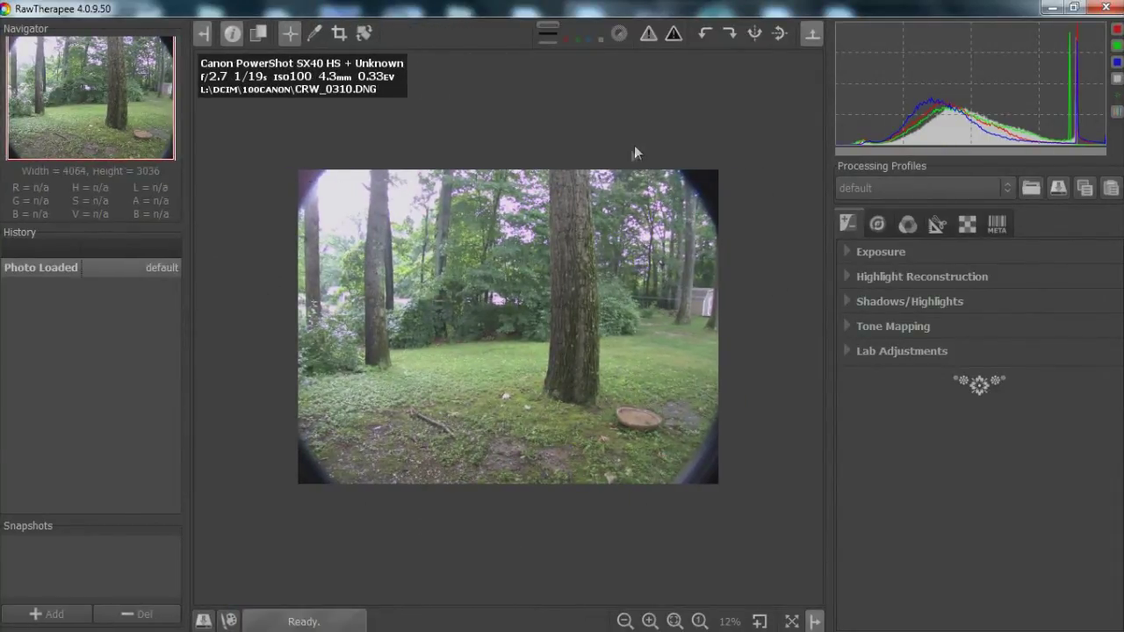
{"action": "left_click_drag", "start_coordinate": [826, 339], "coordinate": [852, 352]}
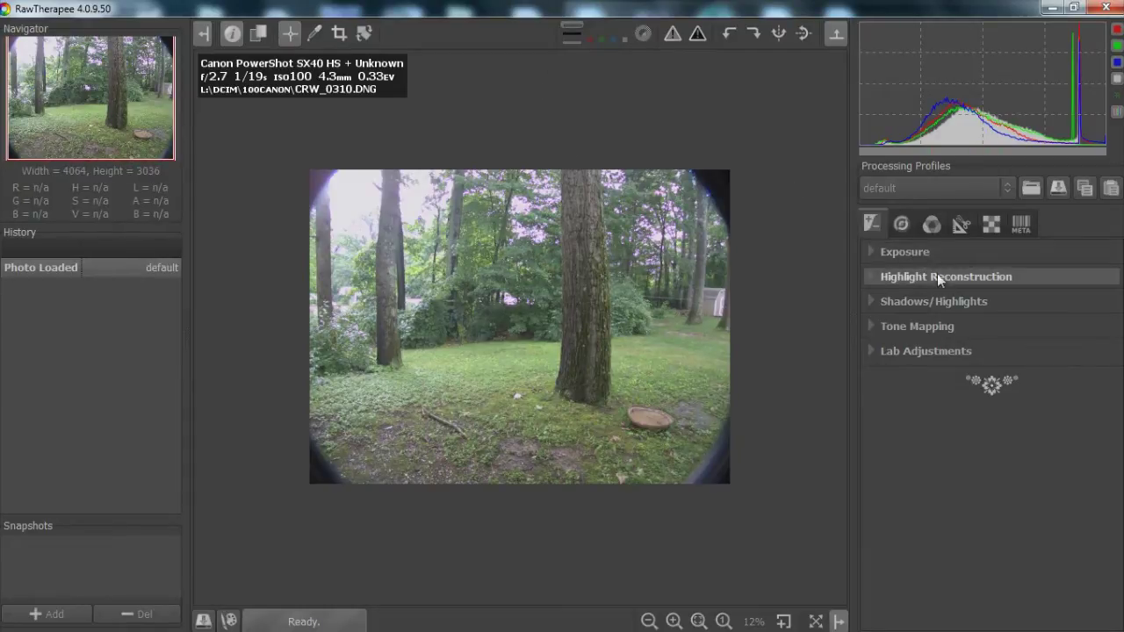
On the Color tab, switch White Balance to Auto, back to Camera, then arm Spot WB.
{"action": "scroll", "coordinate": [660, 244], "scroll_direction": "up", "scroll_amount": 1}
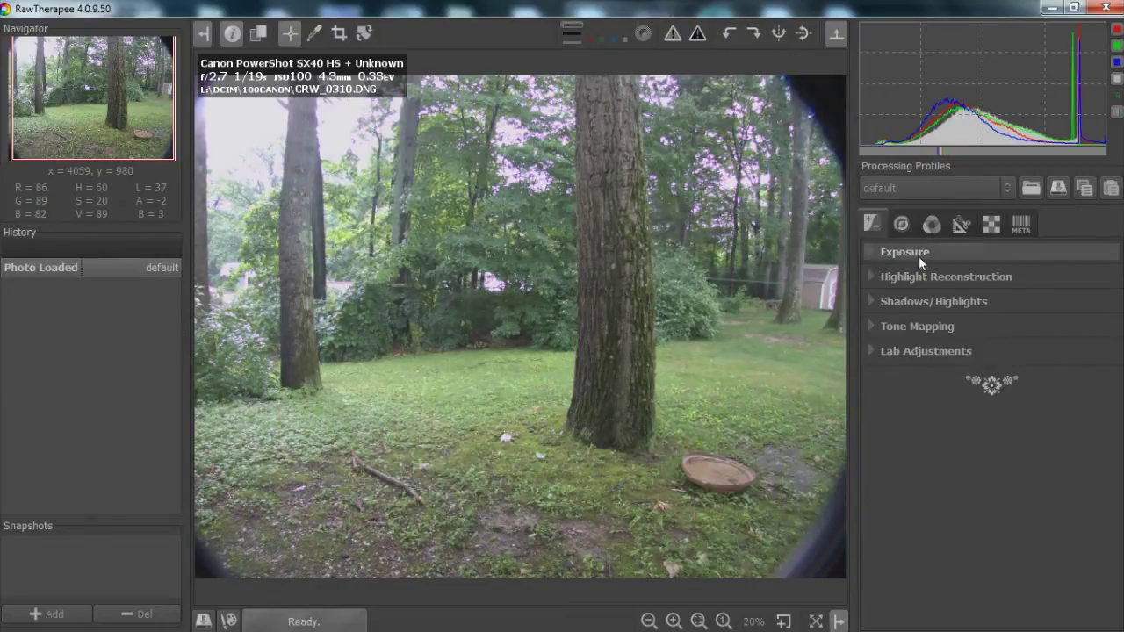
{"action": "left_click", "coordinate": [932, 224]}
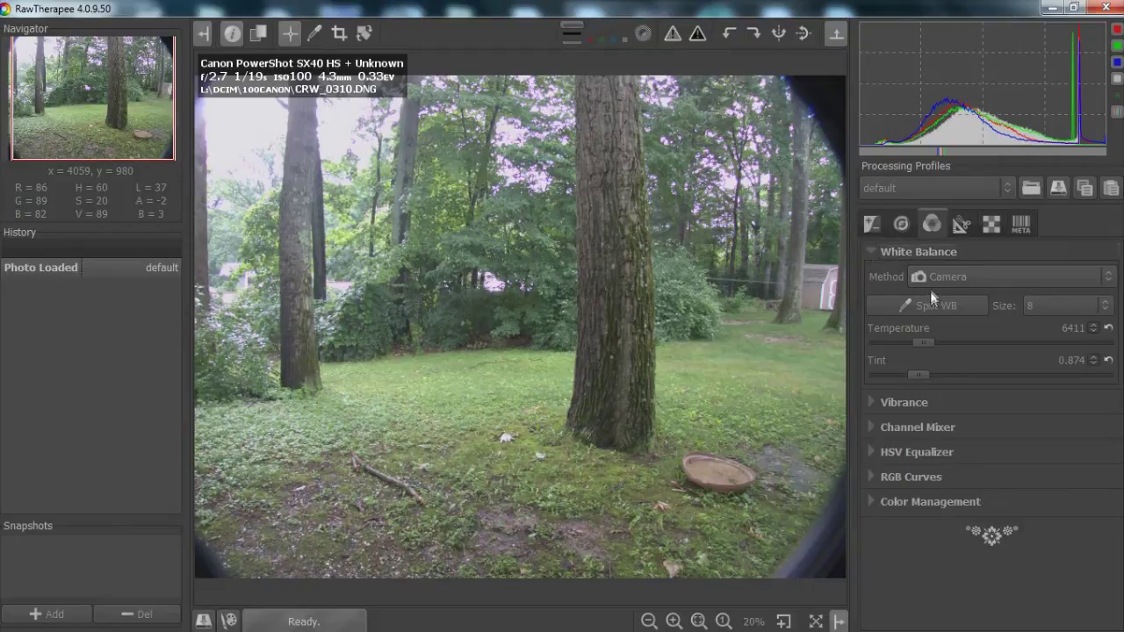
{"action": "left_click", "coordinate": [1109, 277]}
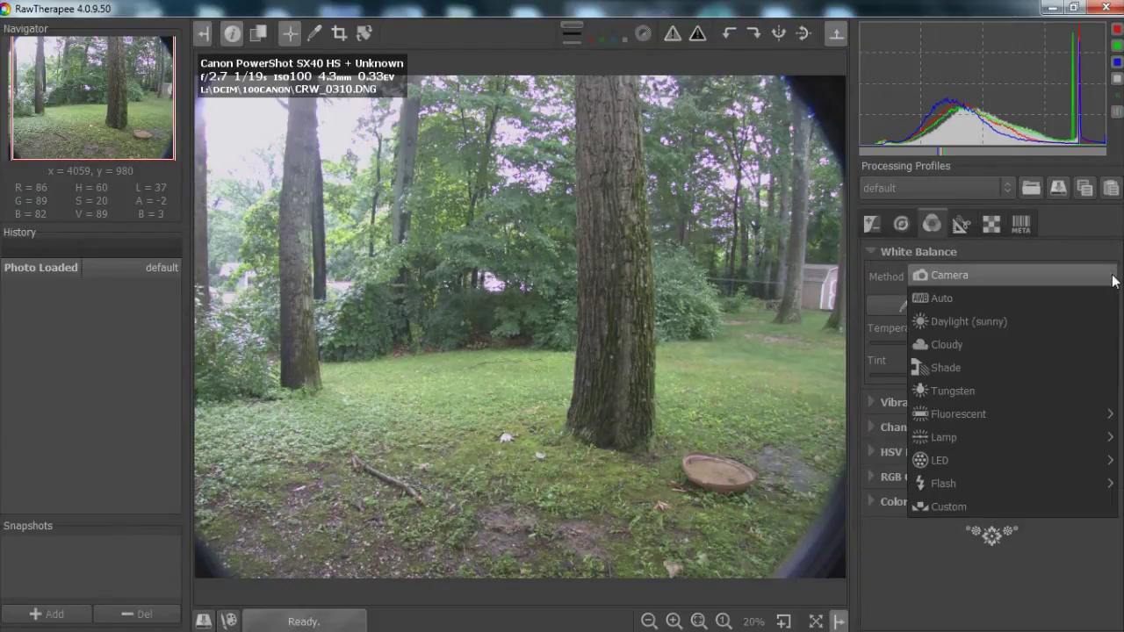
{"action": "left_click", "coordinate": [967, 296]}
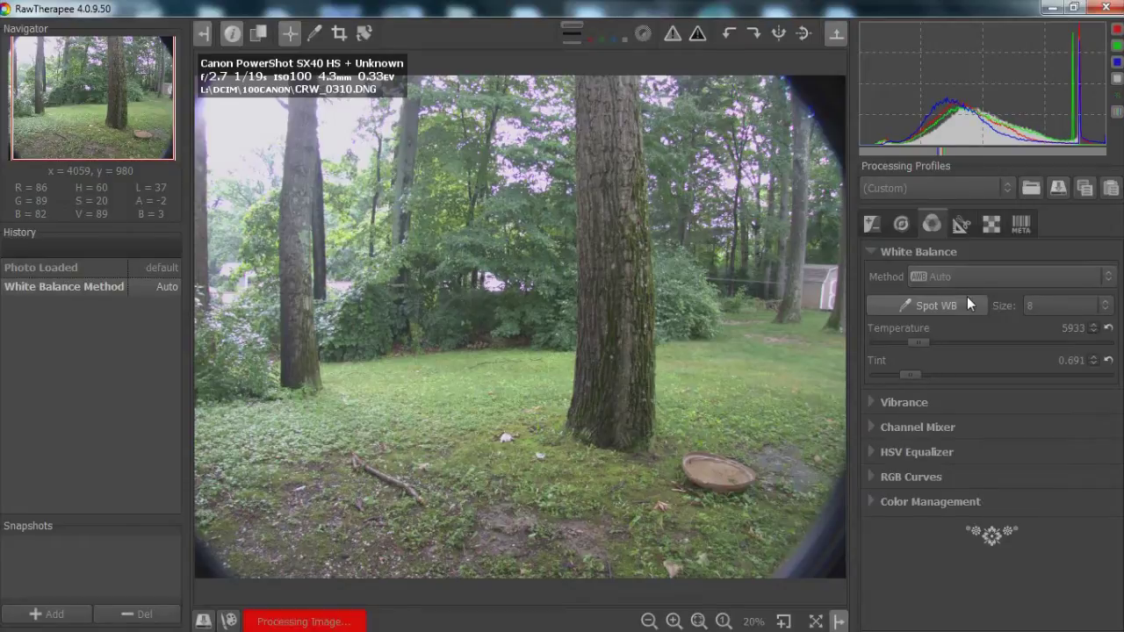
{"action": "left_click", "coordinate": [1055, 271]}
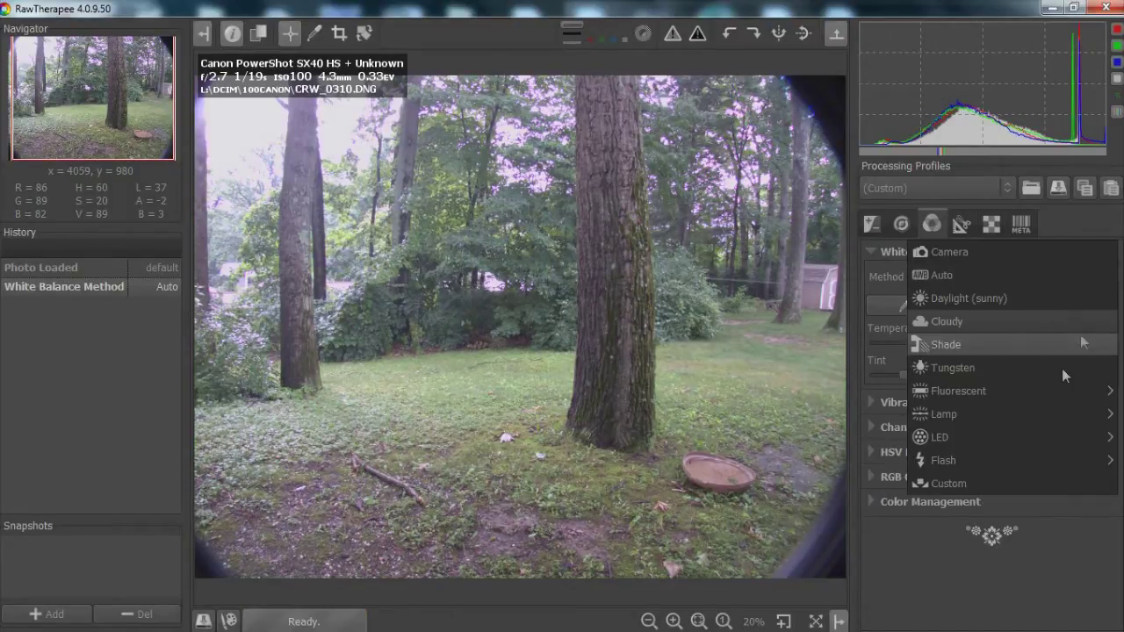
{"action": "left_click", "coordinate": [994, 257]}
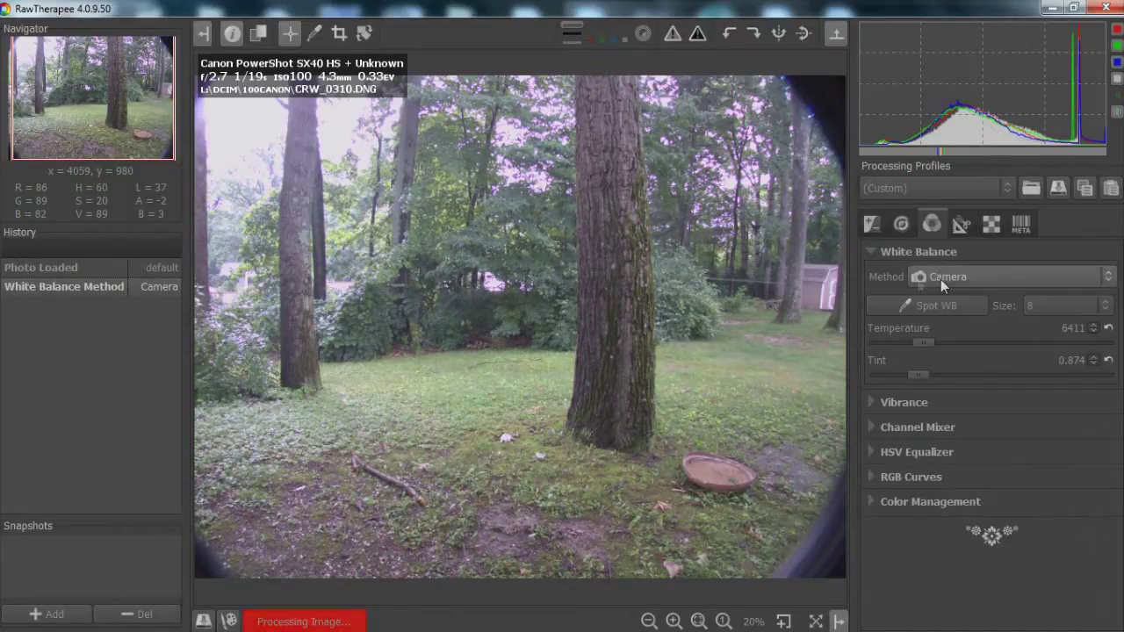
{"action": "left_click", "coordinate": [902, 308]}
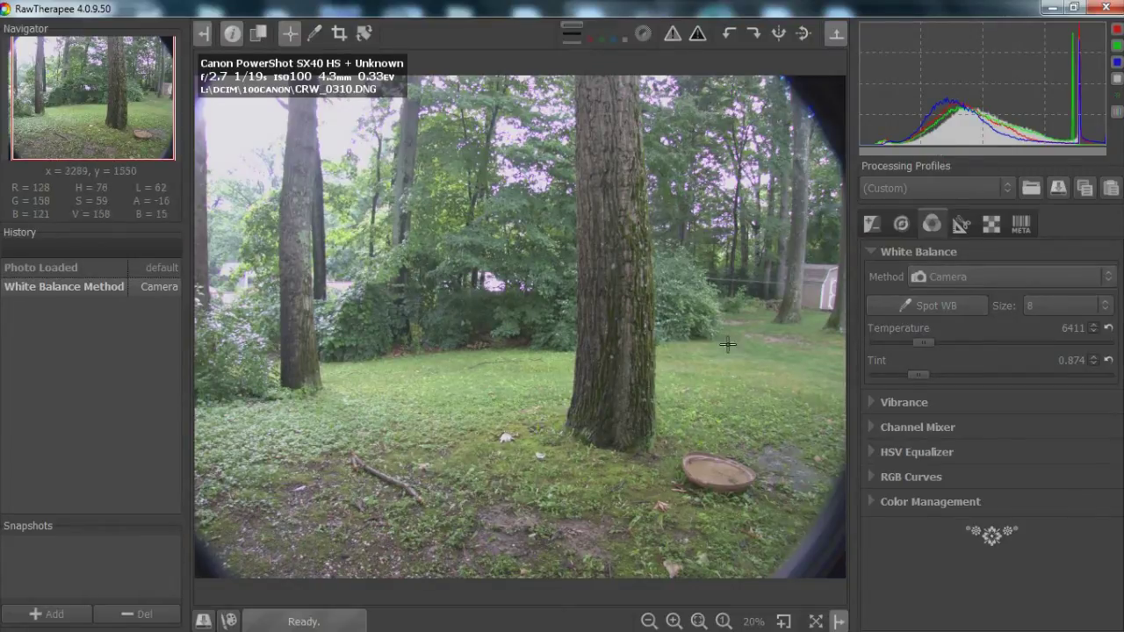
{"action": "left_click", "coordinate": [873, 308]}
Sample the shed's white wall for white balance, giving 7810 with tint 0.898.
{"action": "scroll", "coordinate": [826, 309], "scroll_direction": "up", "scroll_amount": 5}
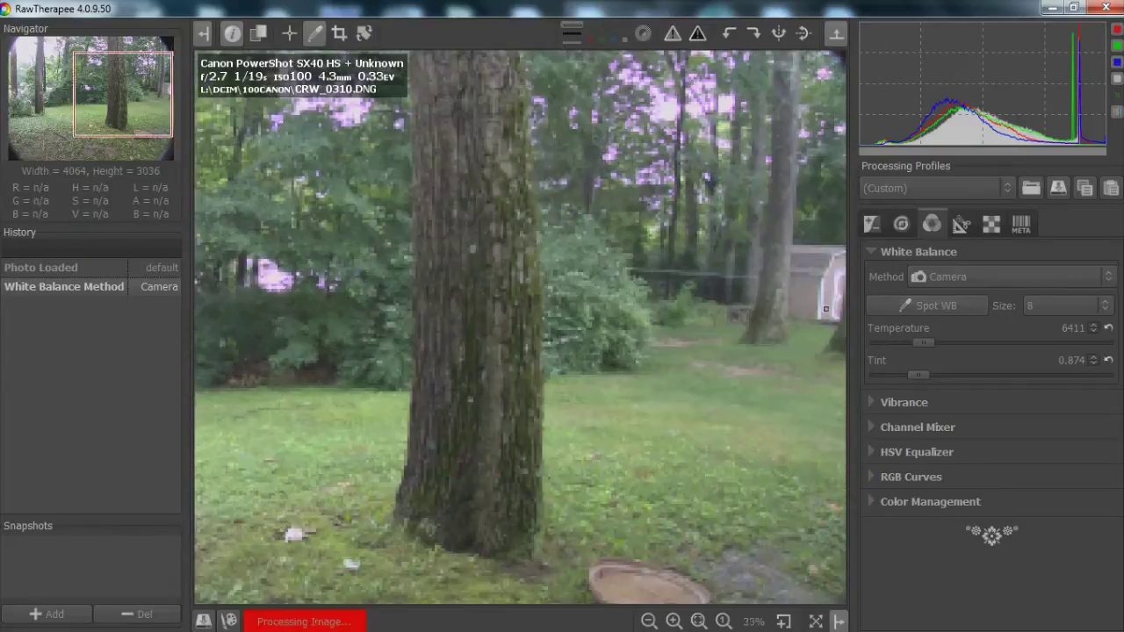
{"action": "scroll", "coordinate": [826, 308], "scroll_direction": "up", "scroll_amount": 1}
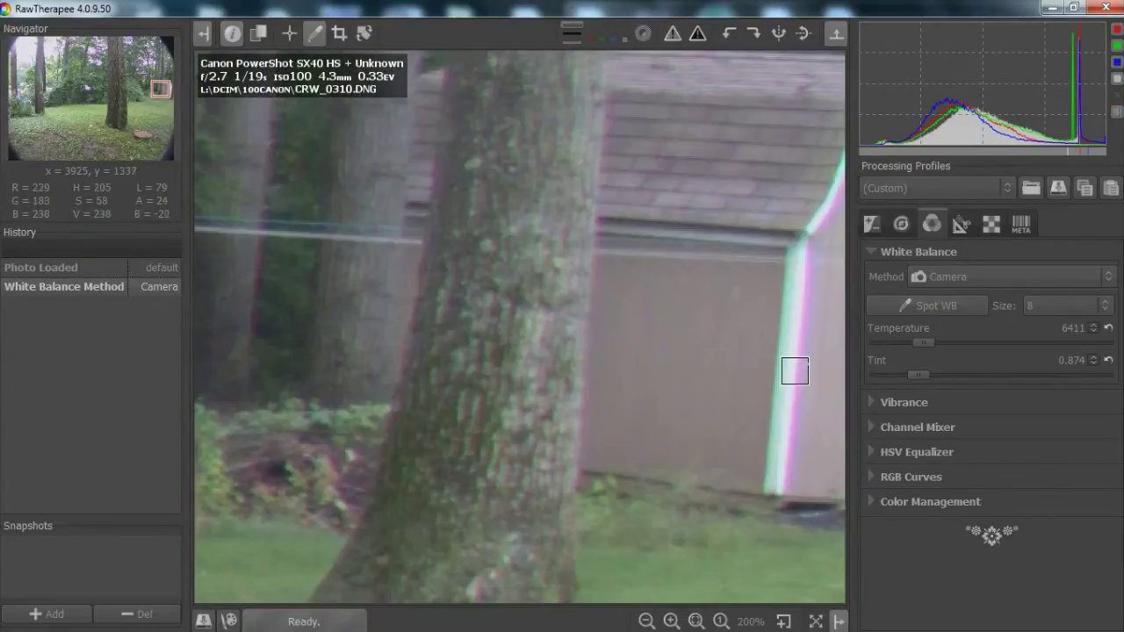
{"action": "left_click", "coordinate": [786, 377]}
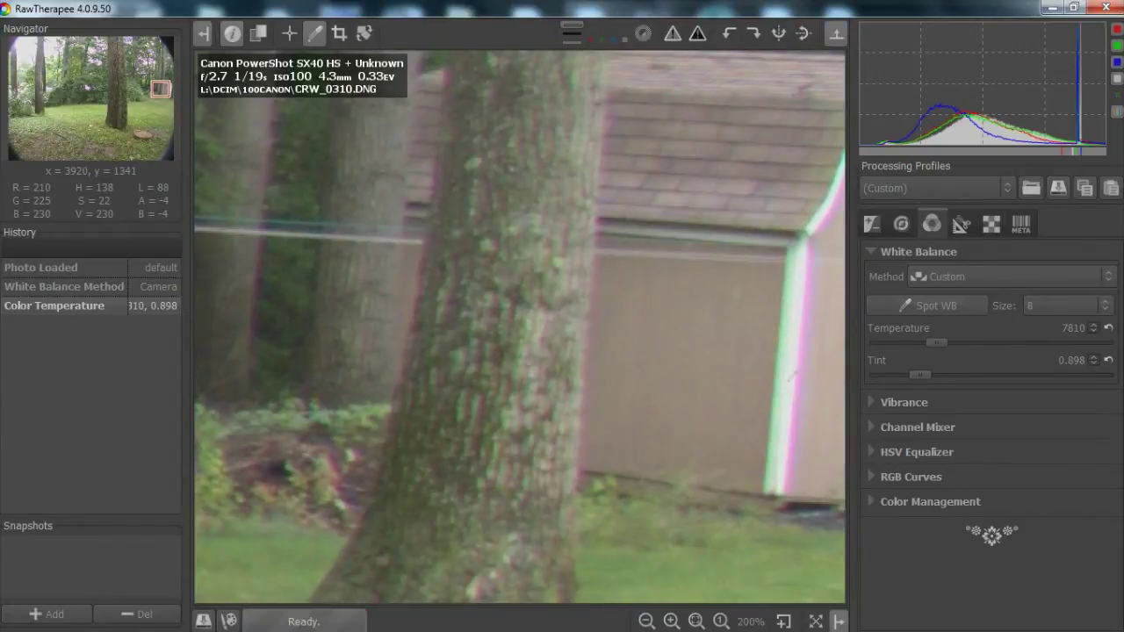
{"action": "scroll", "coordinate": [786, 378], "scroll_direction": "down", "scroll_amount": 3}
{"action": "scroll", "coordinate": [786, 378], "scroll_direction": "down", "scroll_amount": 1}
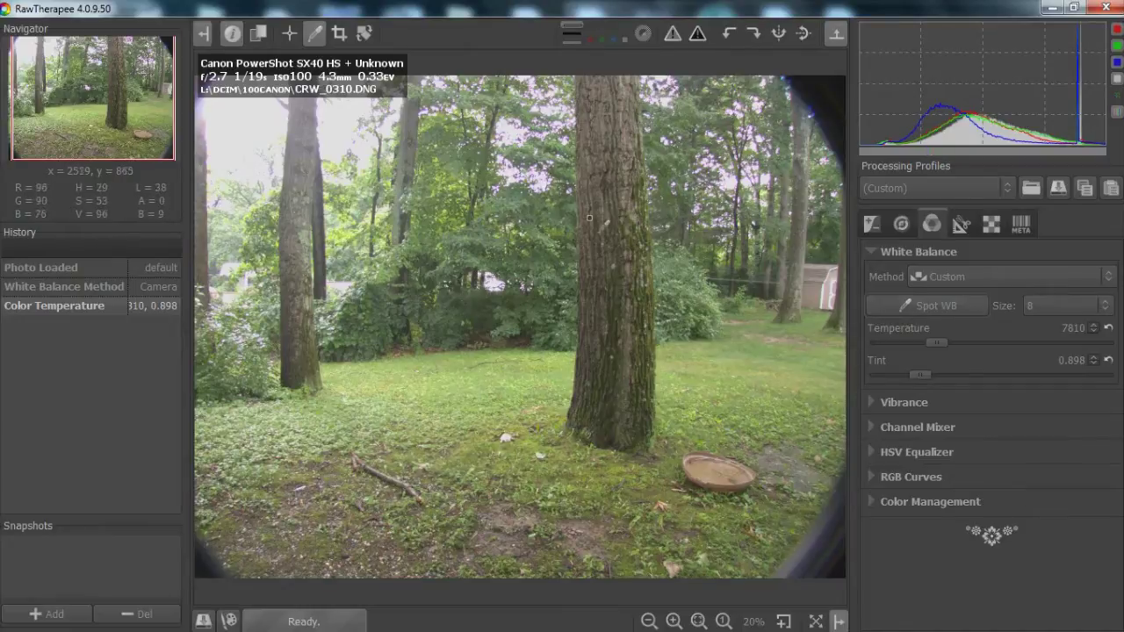
Zoom in on the tree trunk to check the result, then close RawTherapee.
{"action": "scroll", "coordinate": [628, 303], "scroll_direction": "up", "scroll_amount": 3}
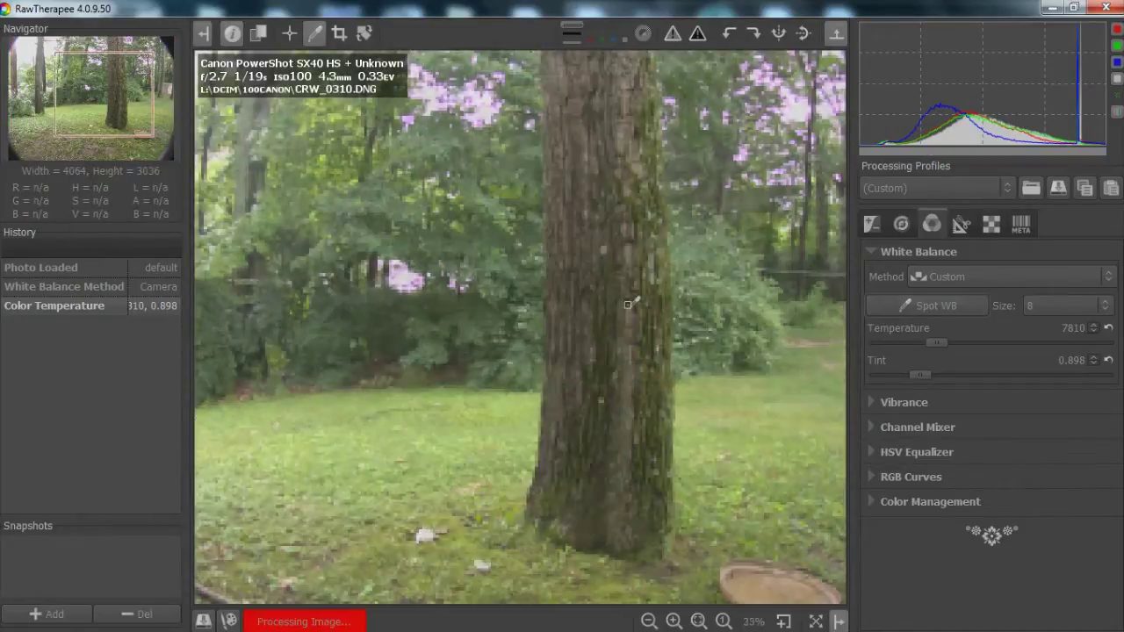
{"action": "scroll", "coordinate": [459, 332], "scroll_direction": "up", "scroll_amount": 1}
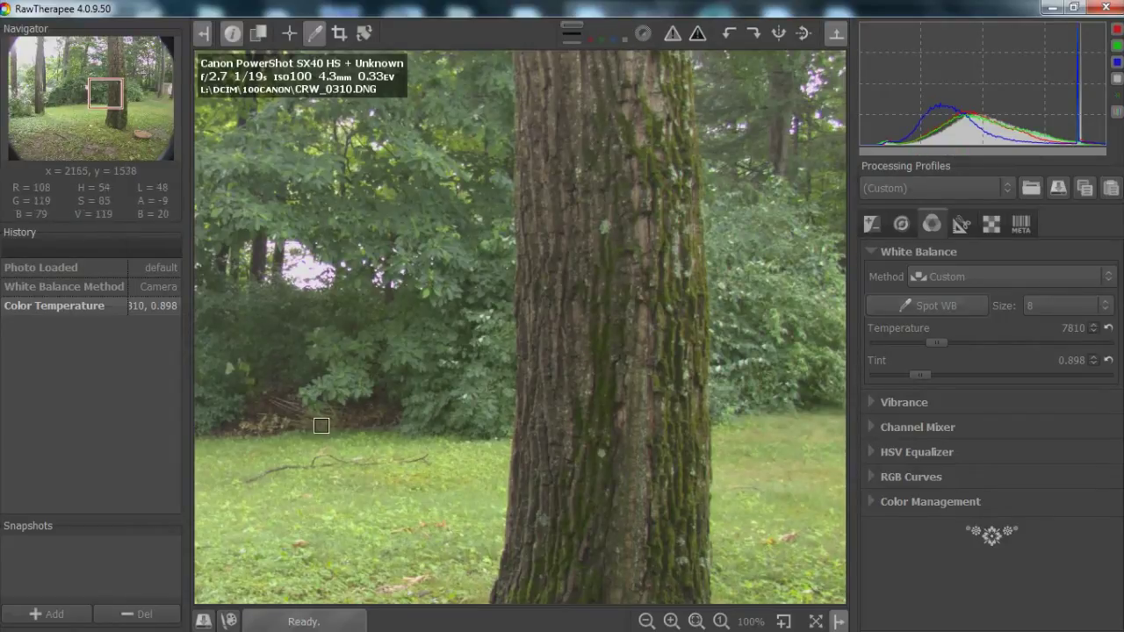
{"action": "left_click", "coordinate": [1105, 10]}
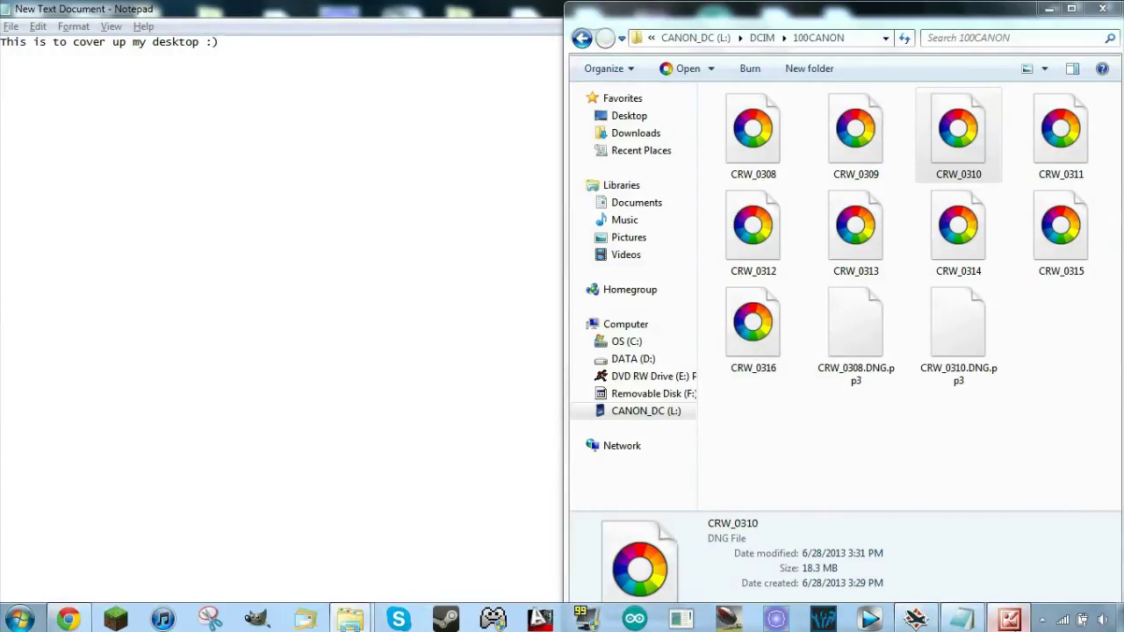
{"action": "left_click", "coordinate": [1009, 620]}
Open IMG_0312 in Picture Manager snapped to the left half, with CRW_0312.DNG in RawTherapee.
{"action": "left_click", "coordinate": [1019, 102]}
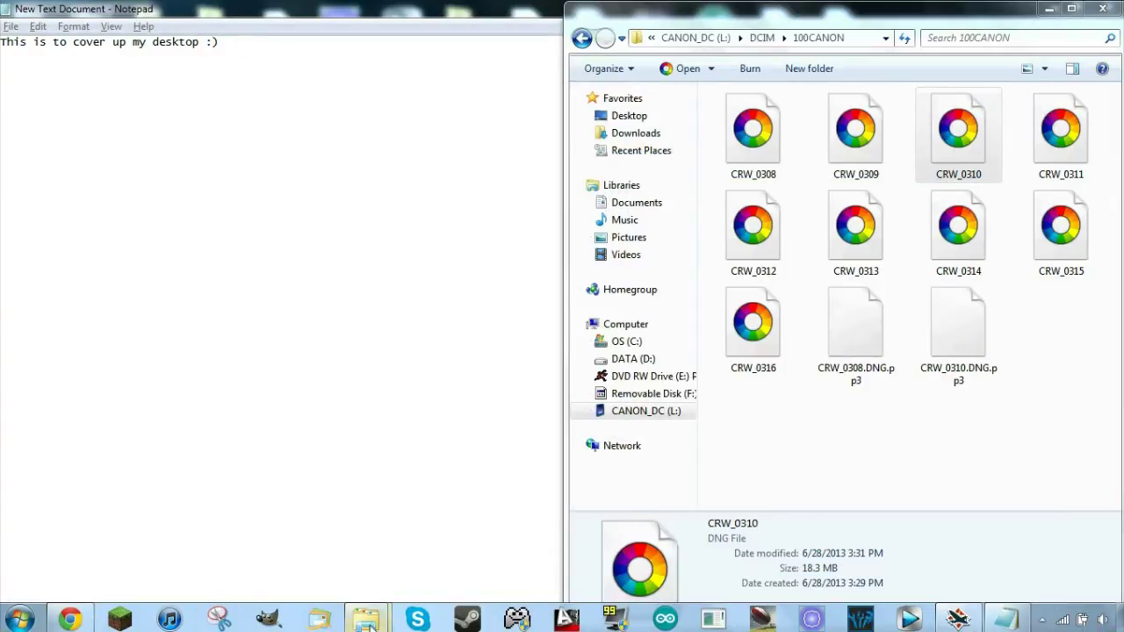
{"action": "mouse_move", "coordinate": [369, 619]}
{"action": "left_click", "coordinate": [458, 505]}
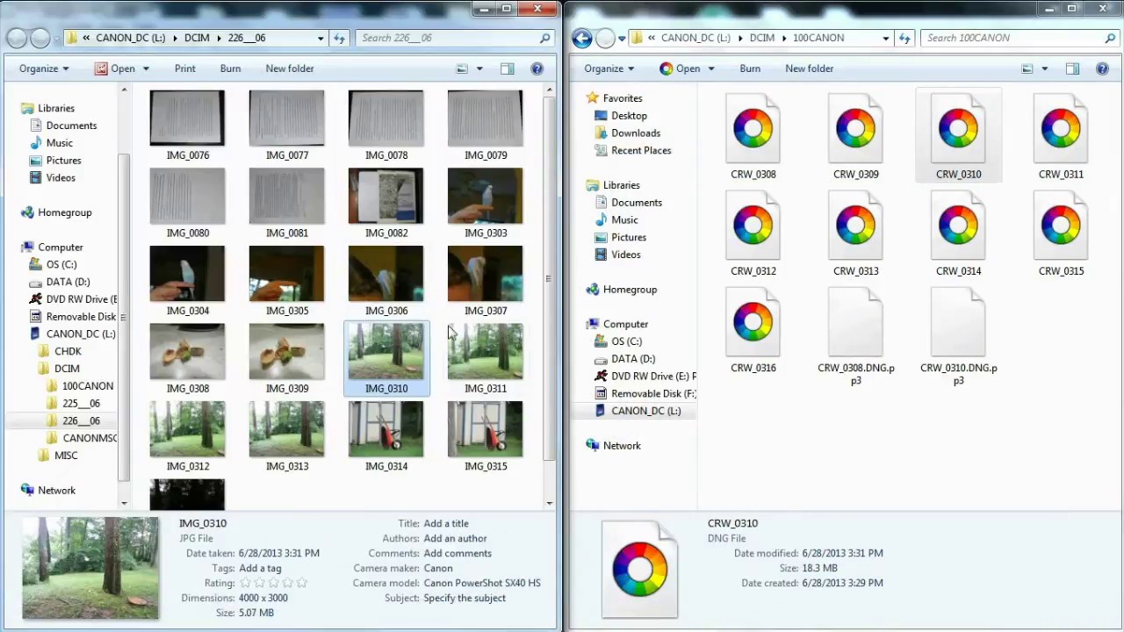
{"action": "left_click", "coordinate": [481, 353]}
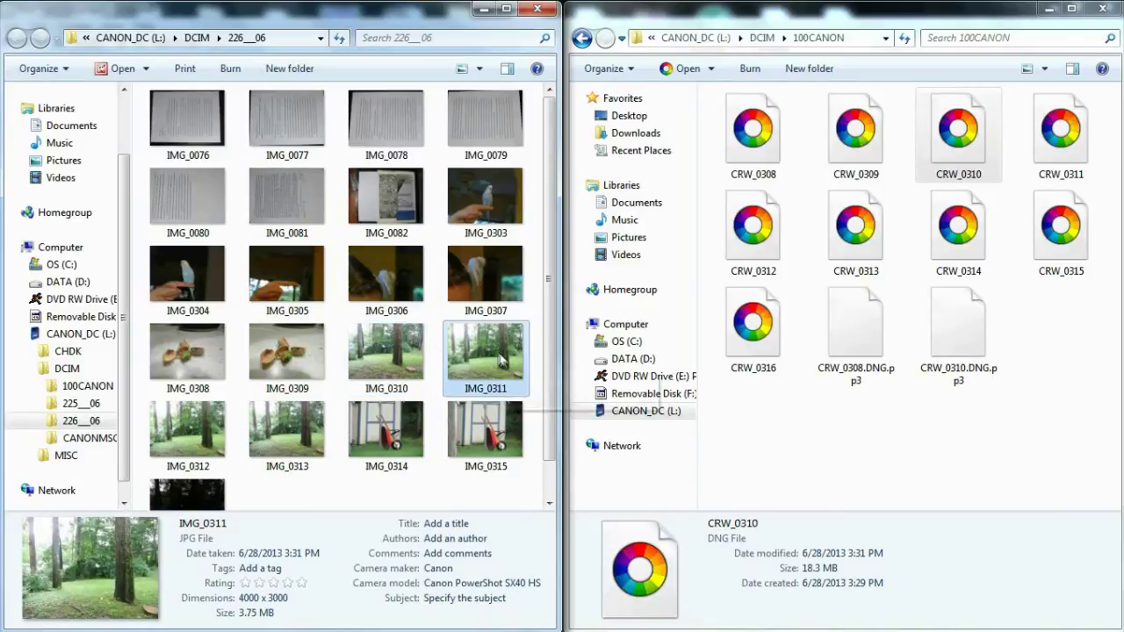
{"action": "left_click", "coordinate": [180, 449]}
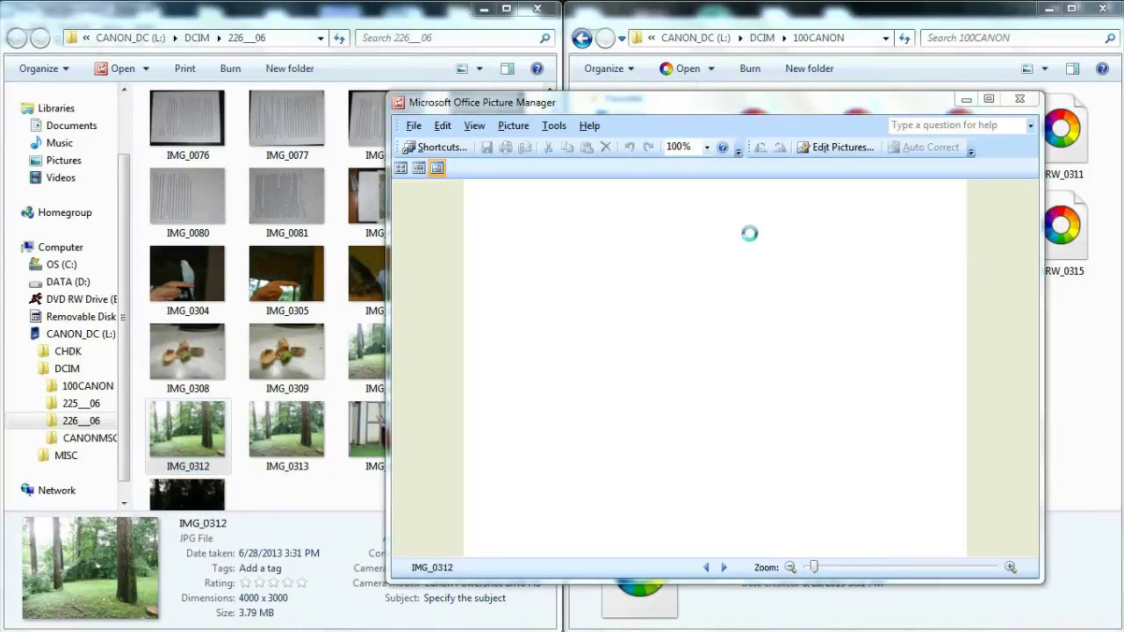
{"action": "key", "text": "super+Left"}
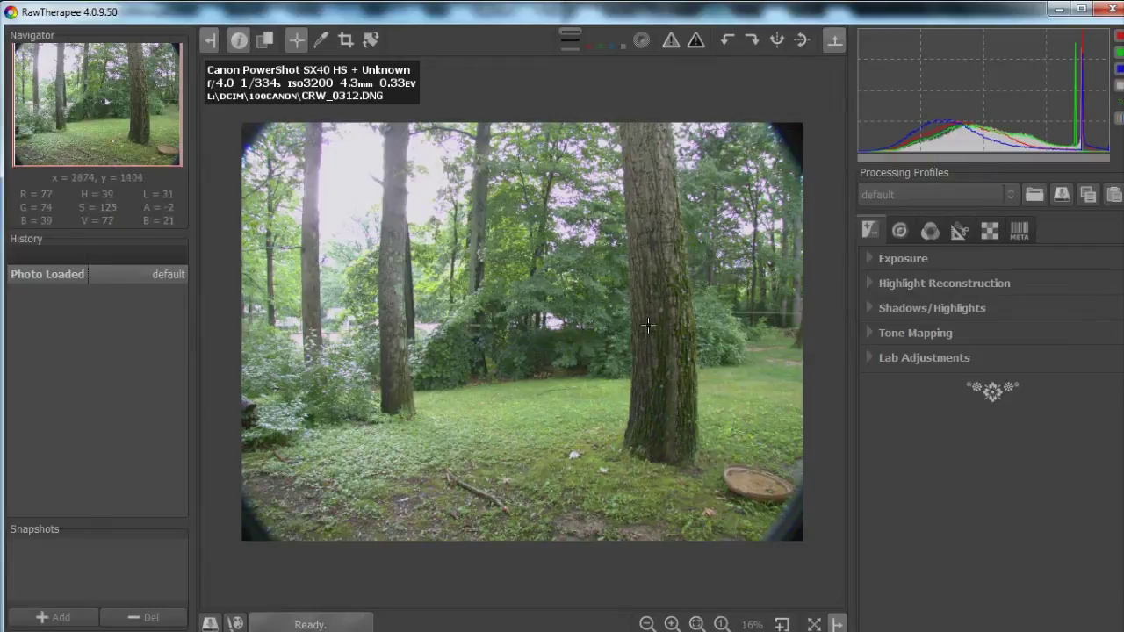
{"action": "left_click_drag", "start_coordinate": [637, 9], "coordinate": [678, 33]}
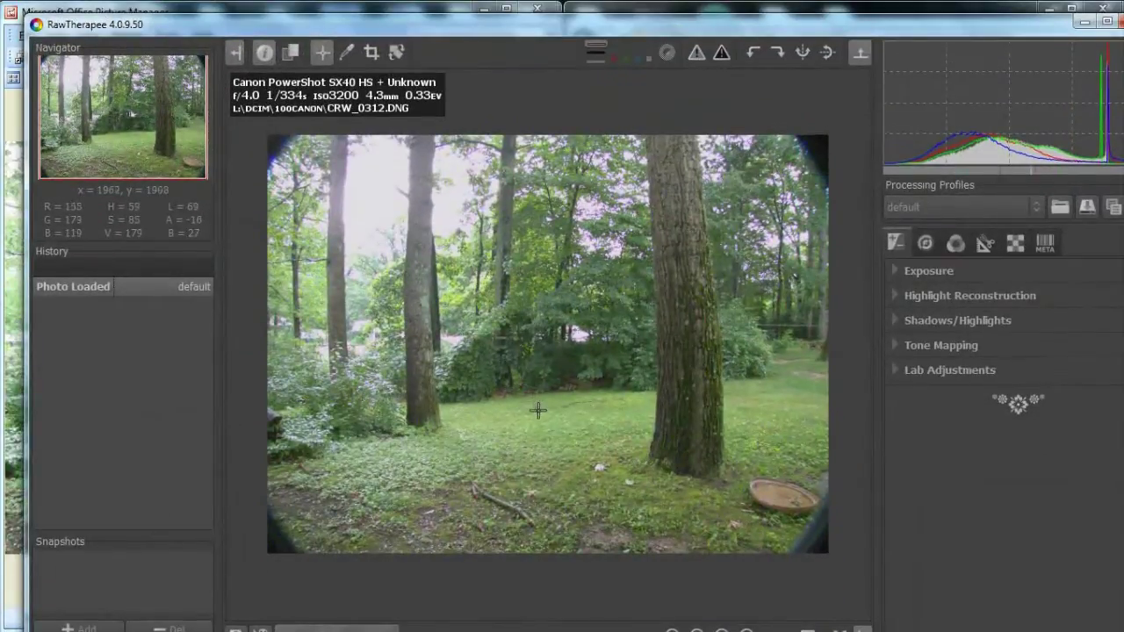
Zoom RawTherapee's CRW_0312 preview in on the bushes and move the window aside.
{"action": "scroll", "coordinate": [535, 407], "scroll_direction": "up", "scroll_amount": 3}
{"action": "scroll", "coordinate": [617, 414], "scroll_direction": "up", "scroll_amount": 1}
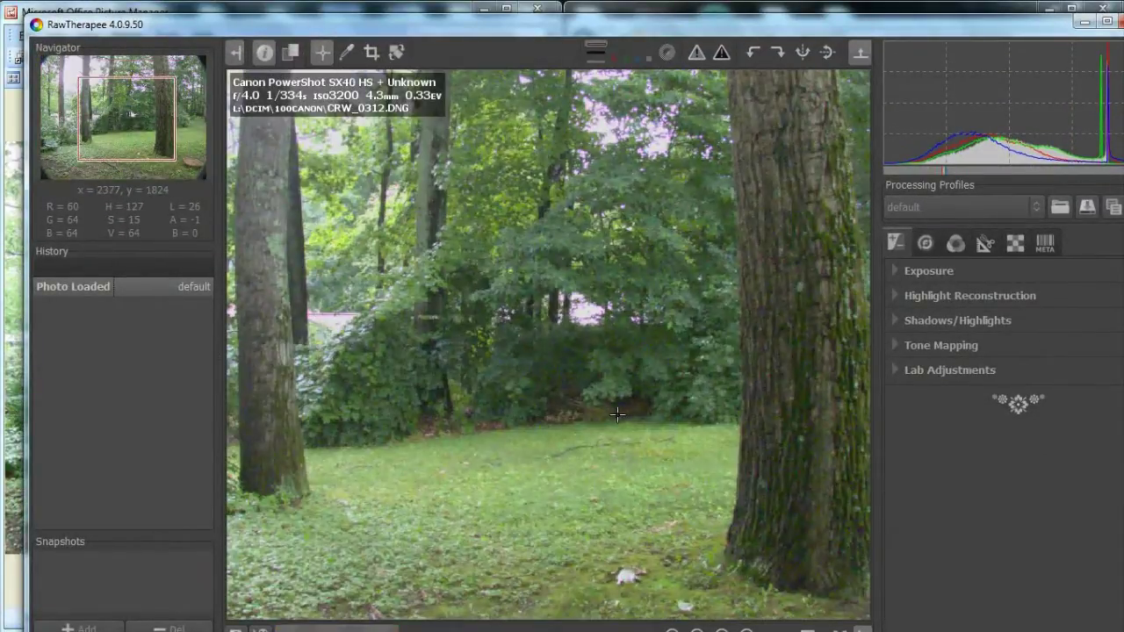
{"action": "scroll", "coordinate": [589, 399], "scroll_direction": "up", "scroll_amount": 1}
{"action": "scroll", "coordinate": [588, 399], "scroll_direction": "up", "scroll_amount": 2}
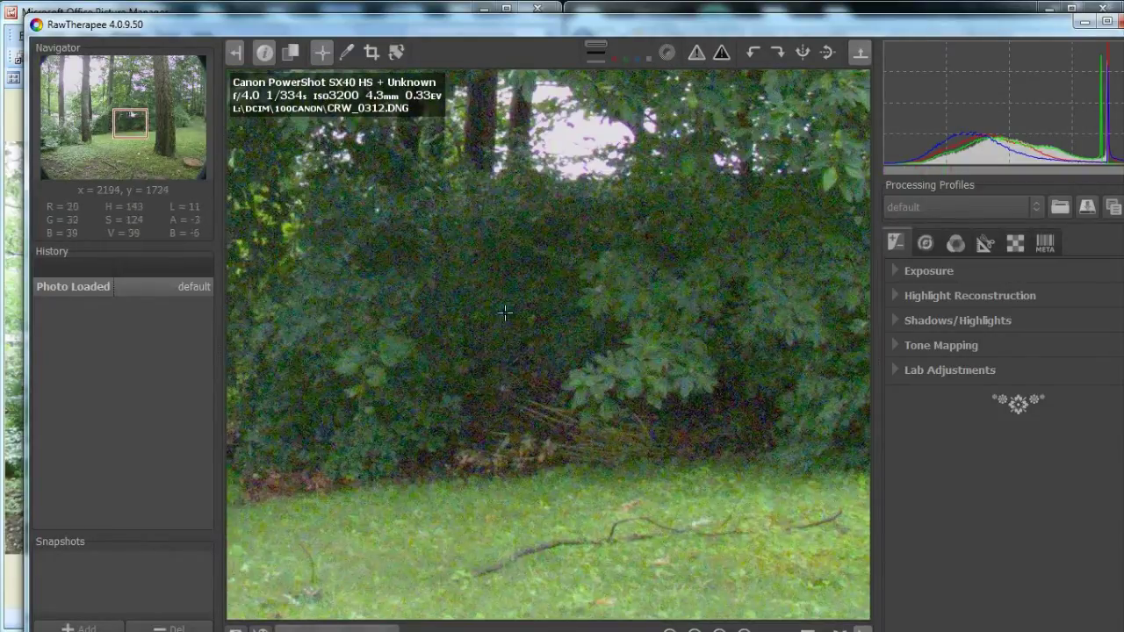
{"action": "left_click_drag", "start_coordinate": [734, 29], "coordinate": [944, 366]}
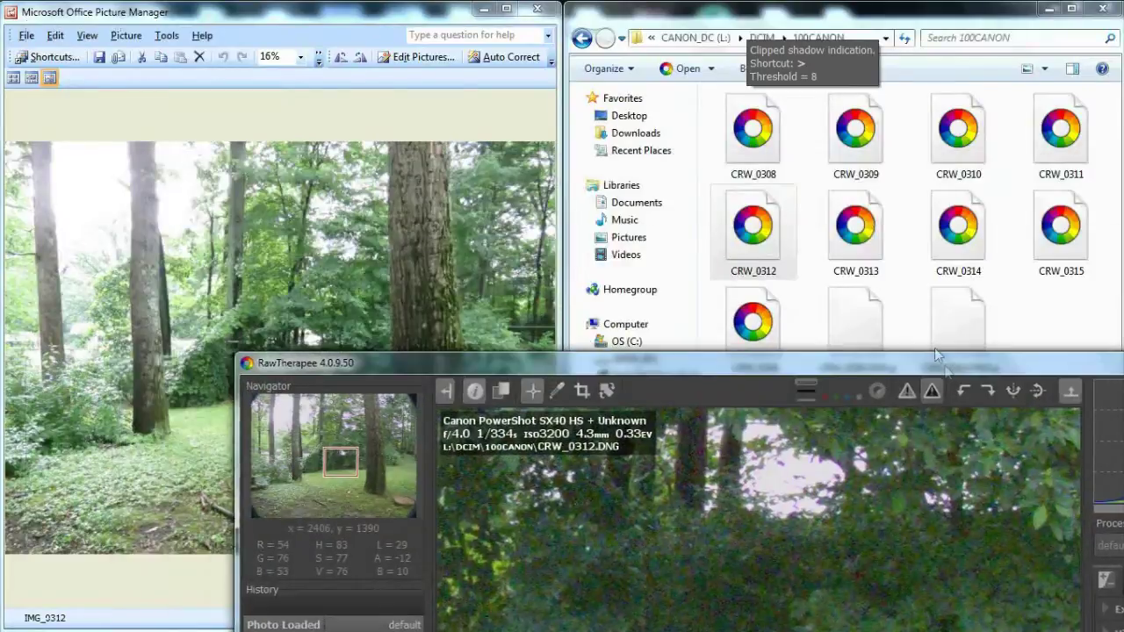
Maximize the IMG_0312 picture viewer and zoom it to 70%.
{"action": "left_click", "coordinate": [419, 29]}
{"action": "double_click", "coordinate": [419, 12]}
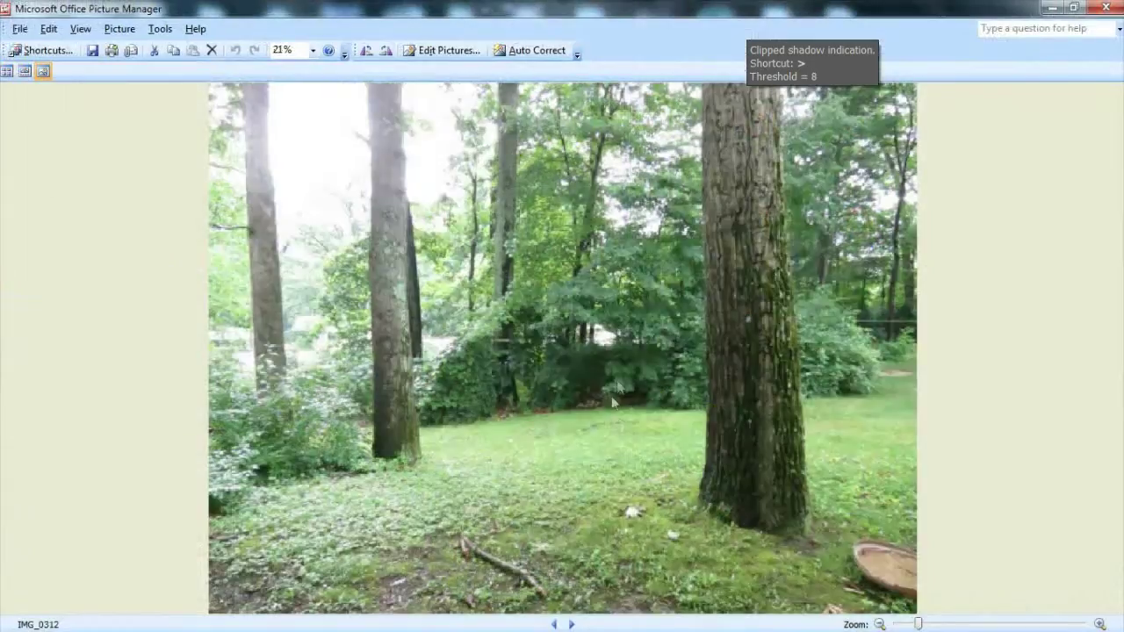
{"action": "scroll", "coordinate": [587, 369], "scroll_direction": "up", "scroll_amount": 5}
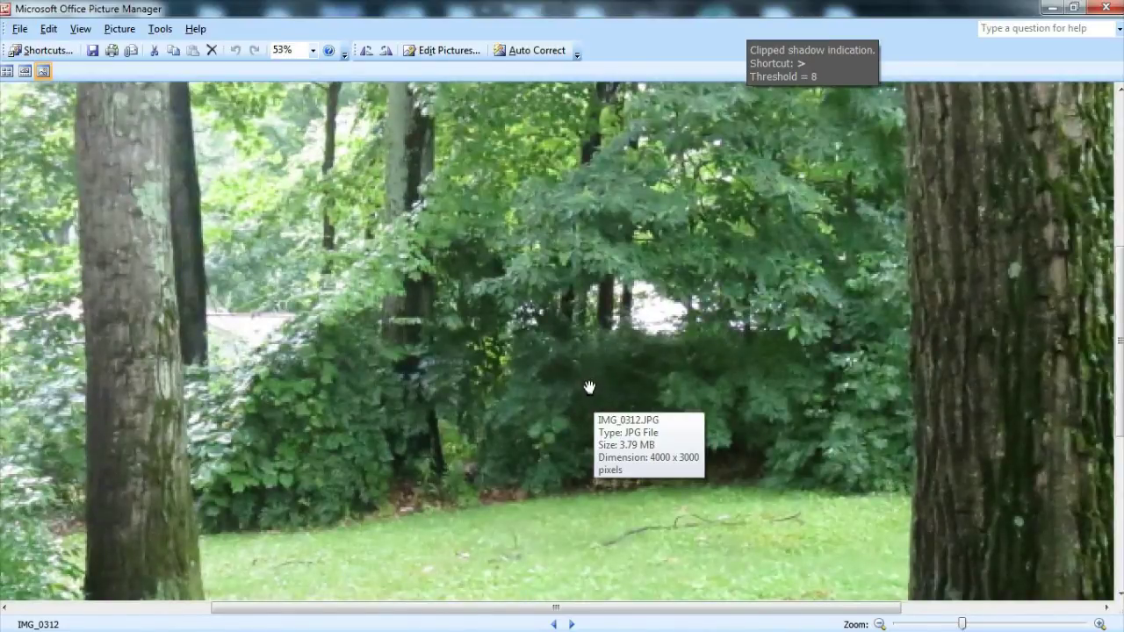
{"action": "scroll", "coordinate": [485, 359], "scroll_direction": "up", "scroll_amount": 1}
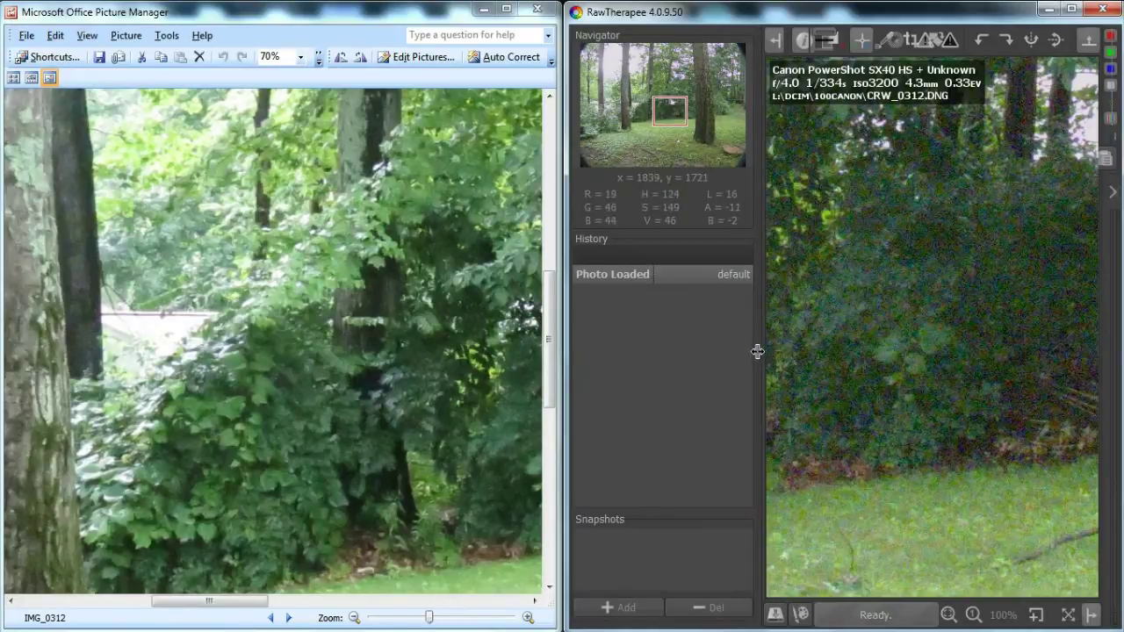
Hide RawTherapee's left panel, pan the JPEG to match, and maximize RawTherapee with Win+Up.
{"action": "key", "text": "l"}
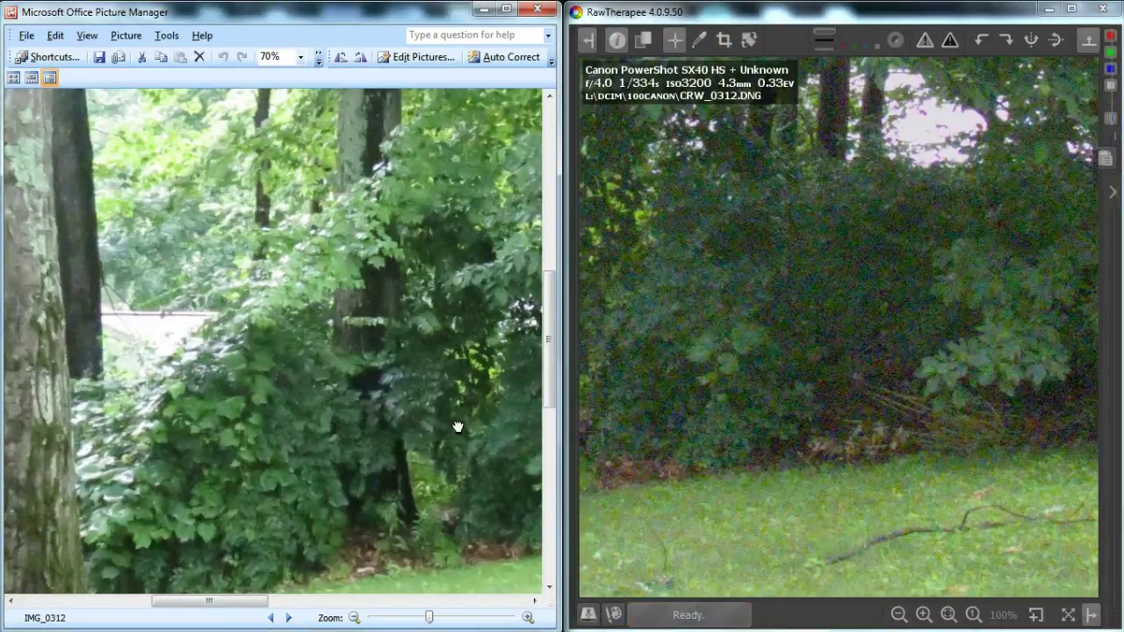
{"action": "left_click_drag", "start_coordinate": [460, 427], "coordinate": [136, 399]}
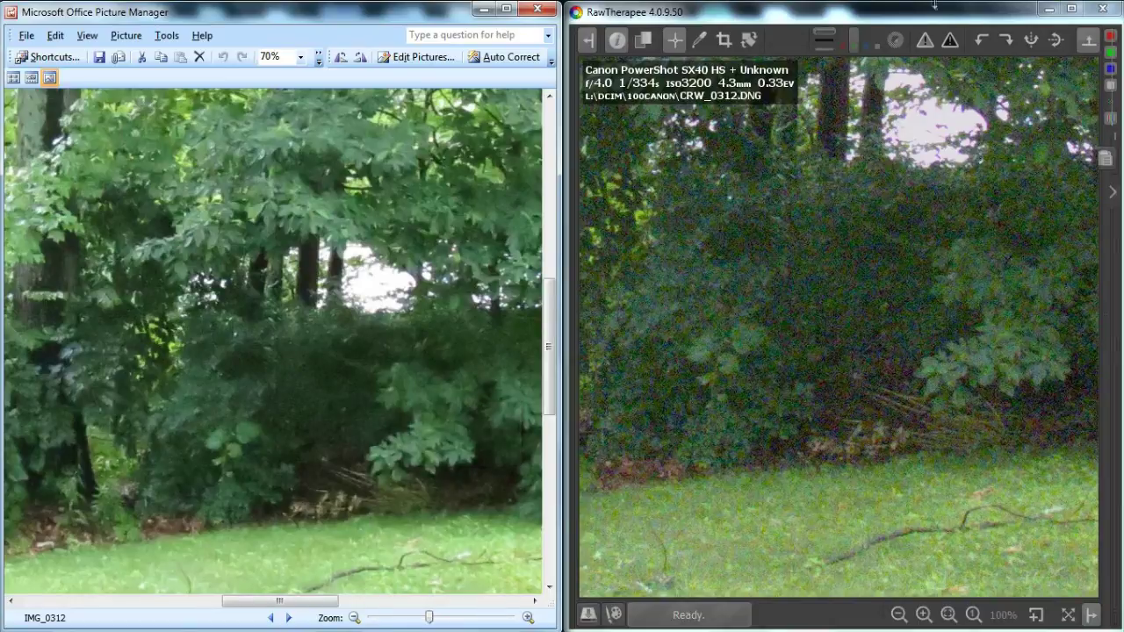
{"action": "key", "text": "super+Up"}
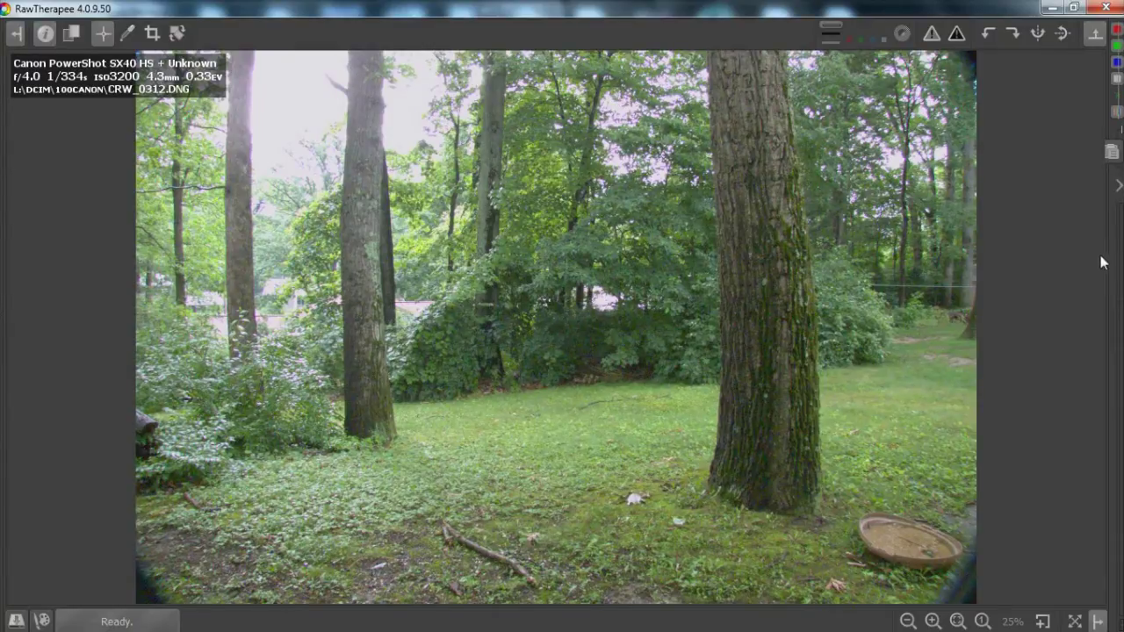
Glance at the Detail tools, then close RawTherapee and the picture viewer.
{"action": "left_click_drag", "start_coordinate": [1113, 265], "coordinate": [934, 273]}
{"action": "left_click", "coordinate": [981, 192]}
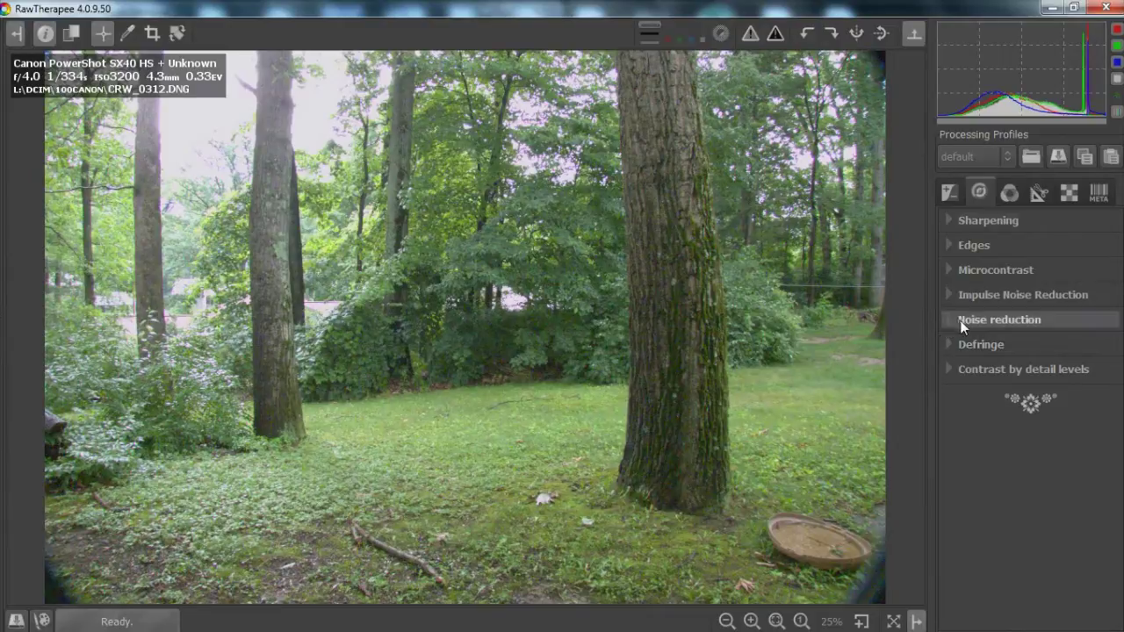
{"action": "left_click", "coordinate": [1101, 11]}
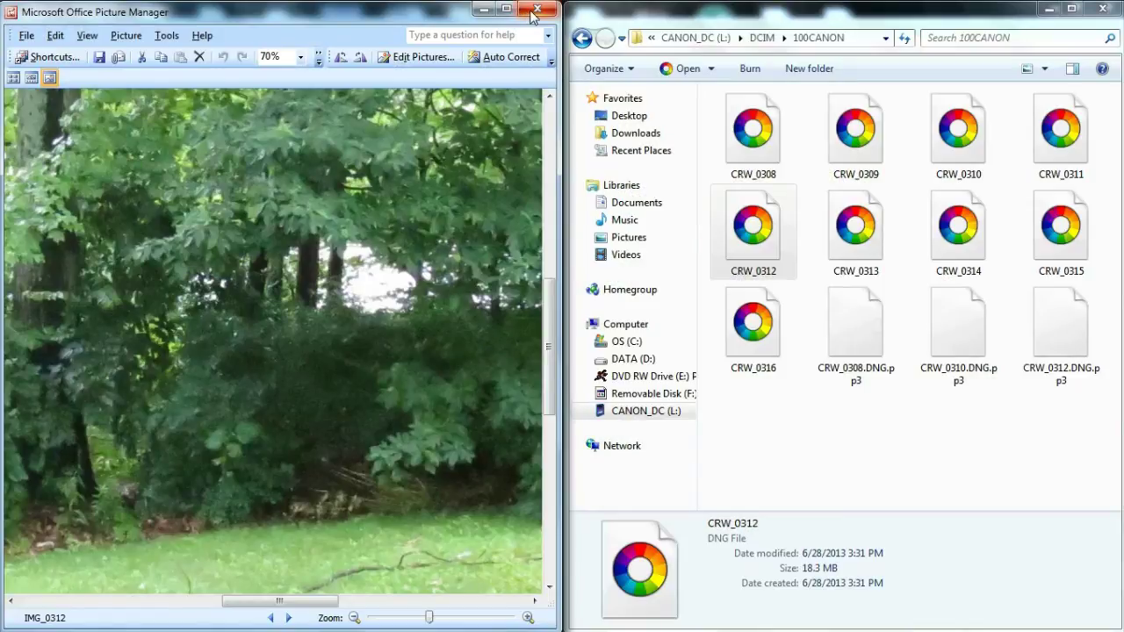
{"action": "left_click", "coordinate": [534, 13]}
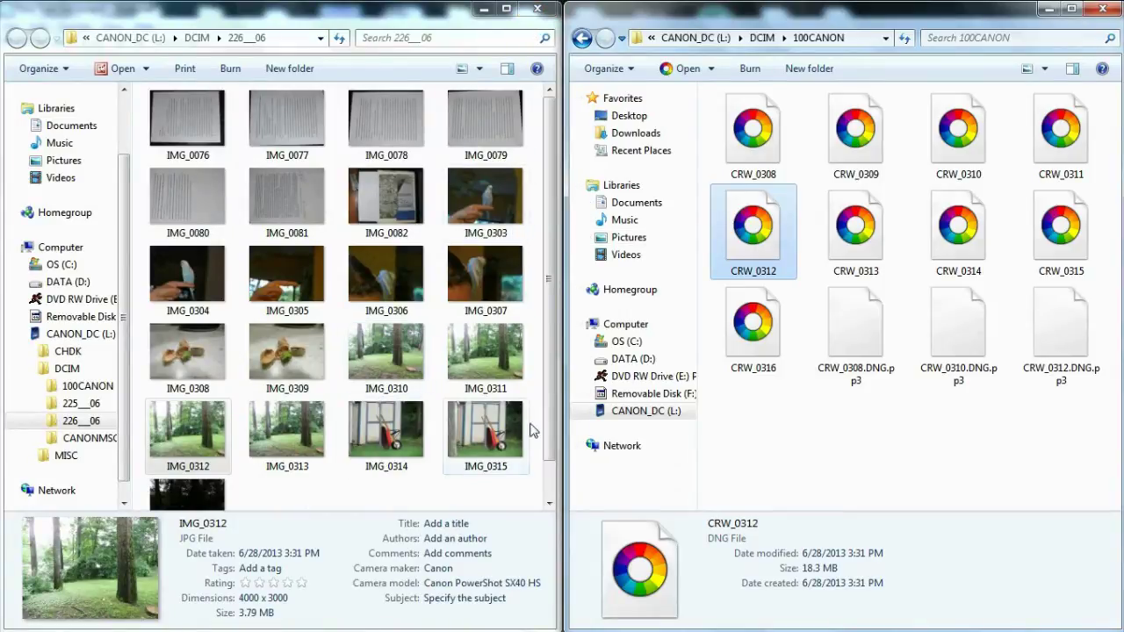
Select the raw file CRW_0316 in the 100CANON folder.
{"action": "left_click_drag", "start_coordinate": [547, 279], "coordinate": [546, 314]}
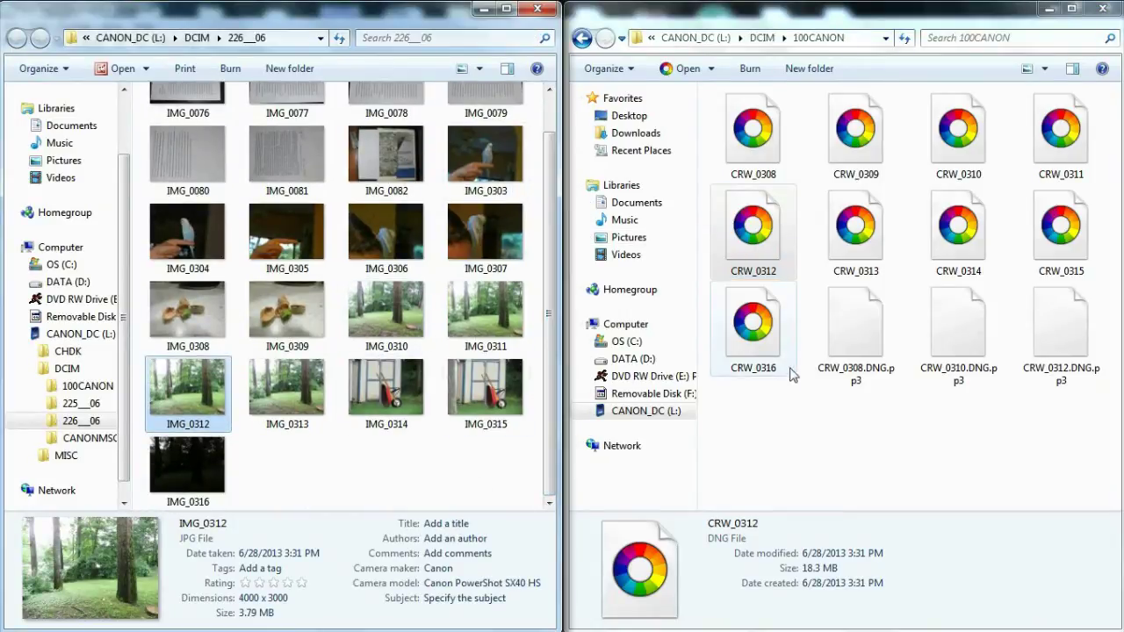
{"action": "left_click", "coordinate": [726, 350]}
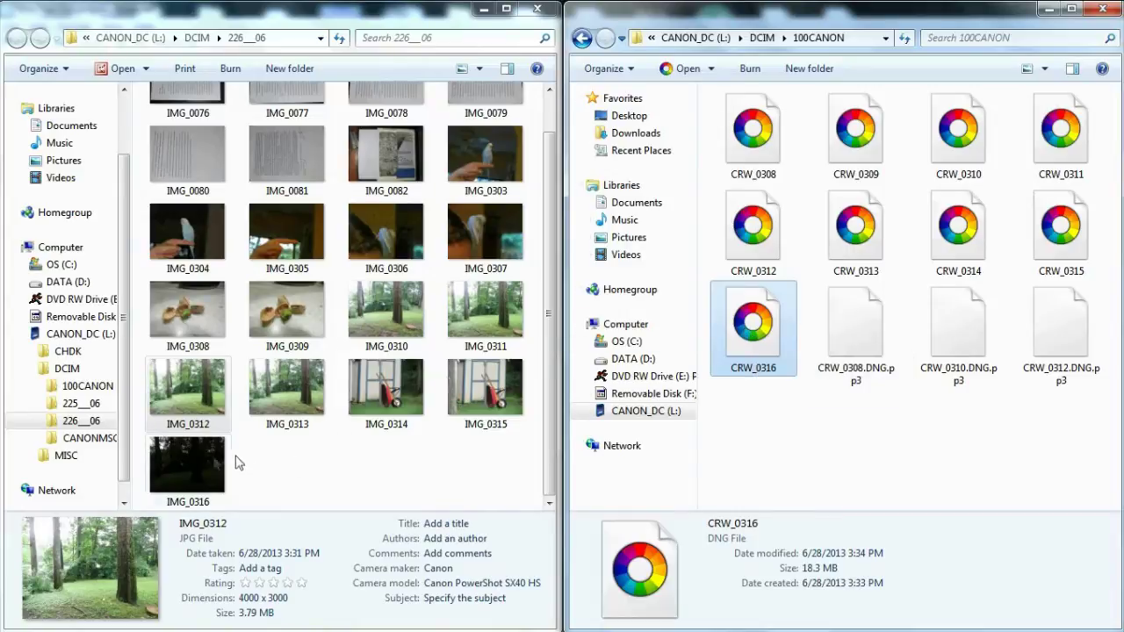
Open the dark JPEG IMG_0316 with GNU Image Manipulation Program.
{"action": "left_click", "coordinate": [215, 478]}
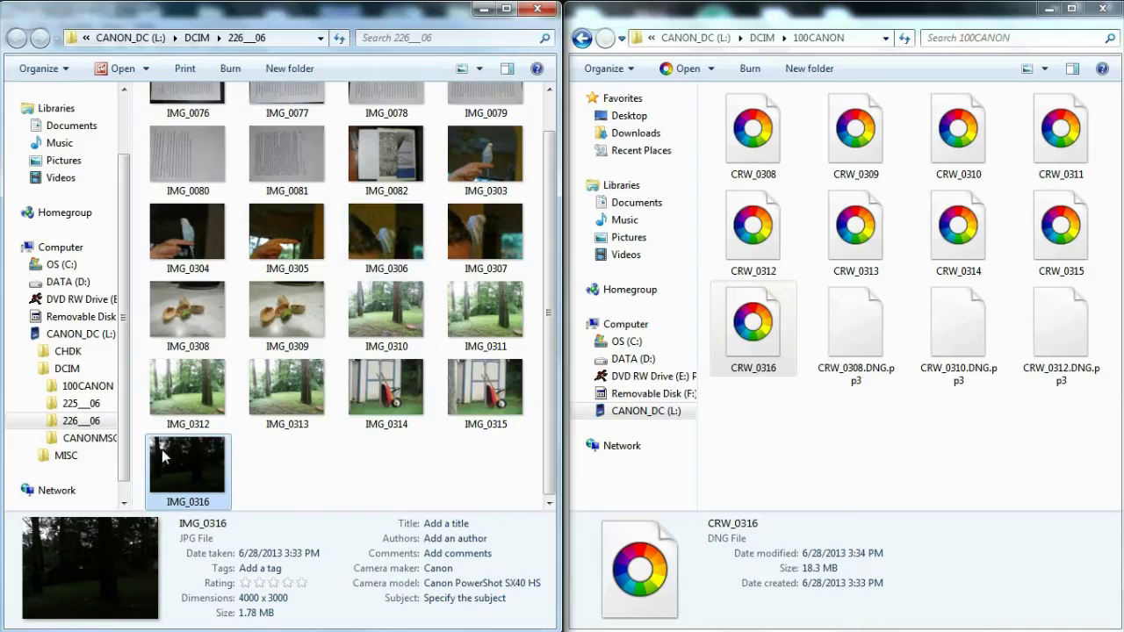
{"action": "right_click", "coordinate": [171, 456]}
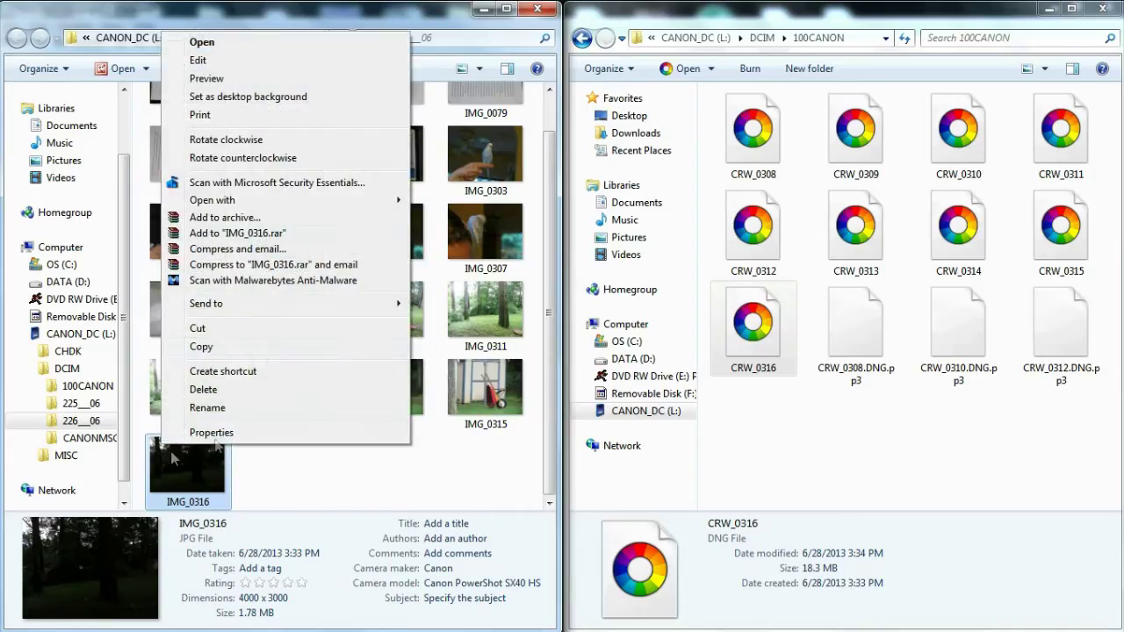
{"action": "mouse_move", "coordinate": [344, 200]}
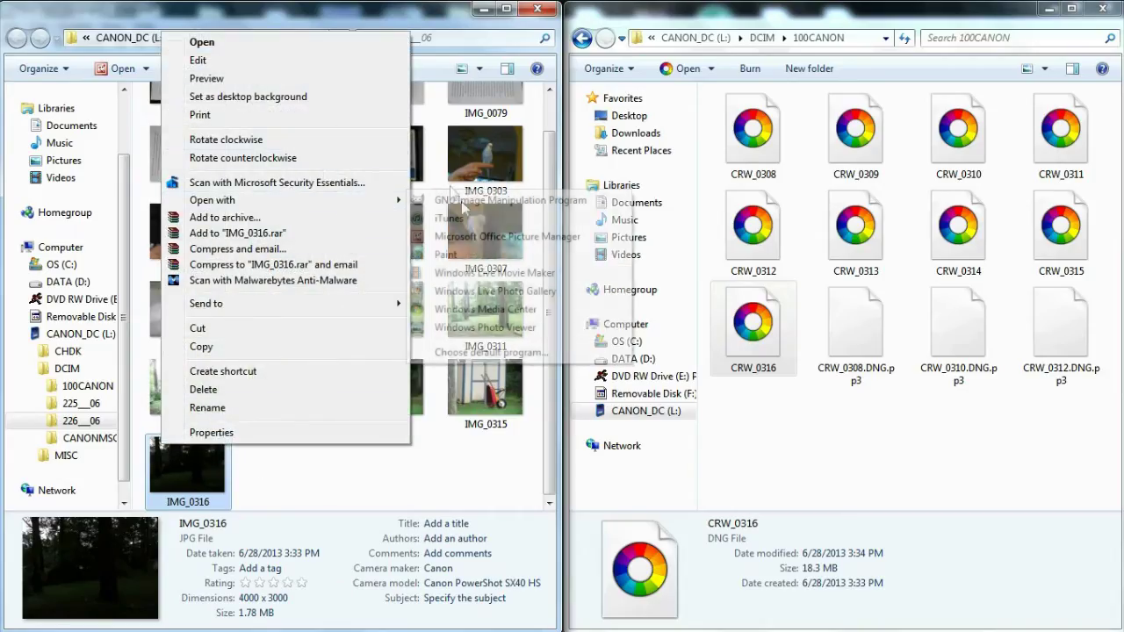
{"action": "left_click", "coordinate": [431, 201]}
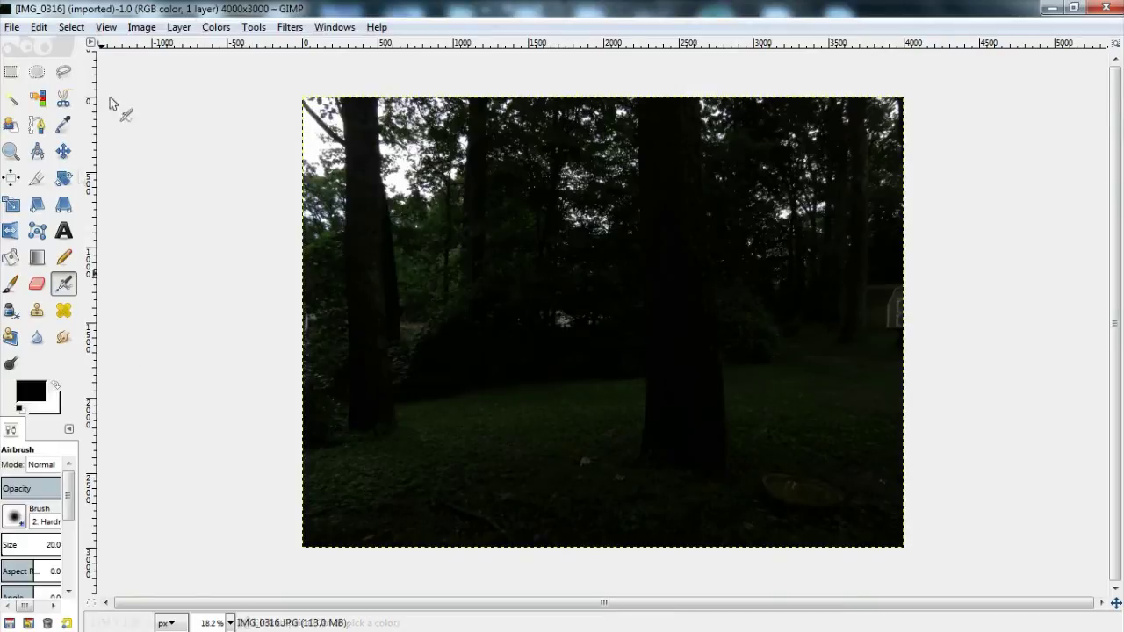
Apply Brightness-Contrast to IMG_0316 with brightness 115 and contrast 107.
{"action": "left_click", "coordinate": [214, 28]}
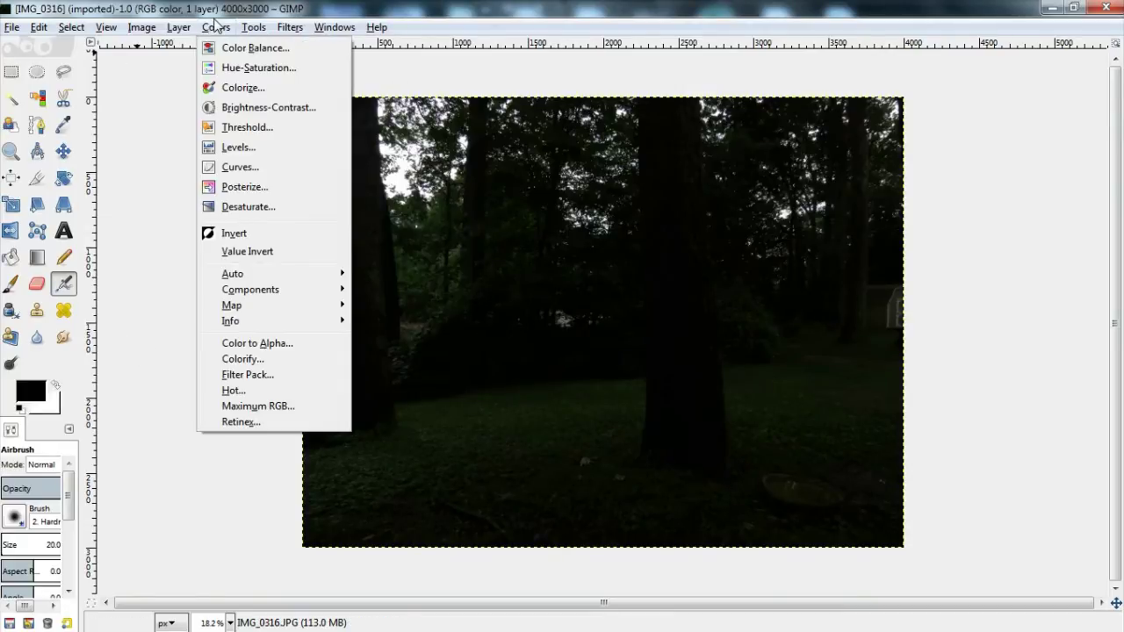
{"action": "left_click", "coordinate": [263, 107]}
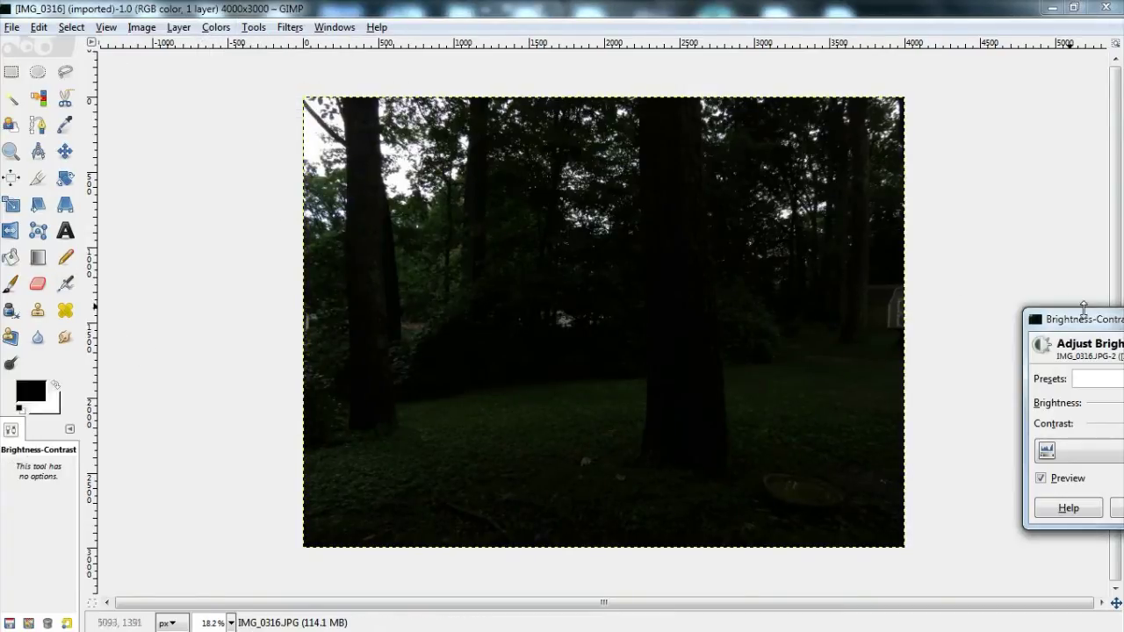
{"action": "left_click_drag", "start_coordinate": [1088, 320], "coordinate": [215, 36]}
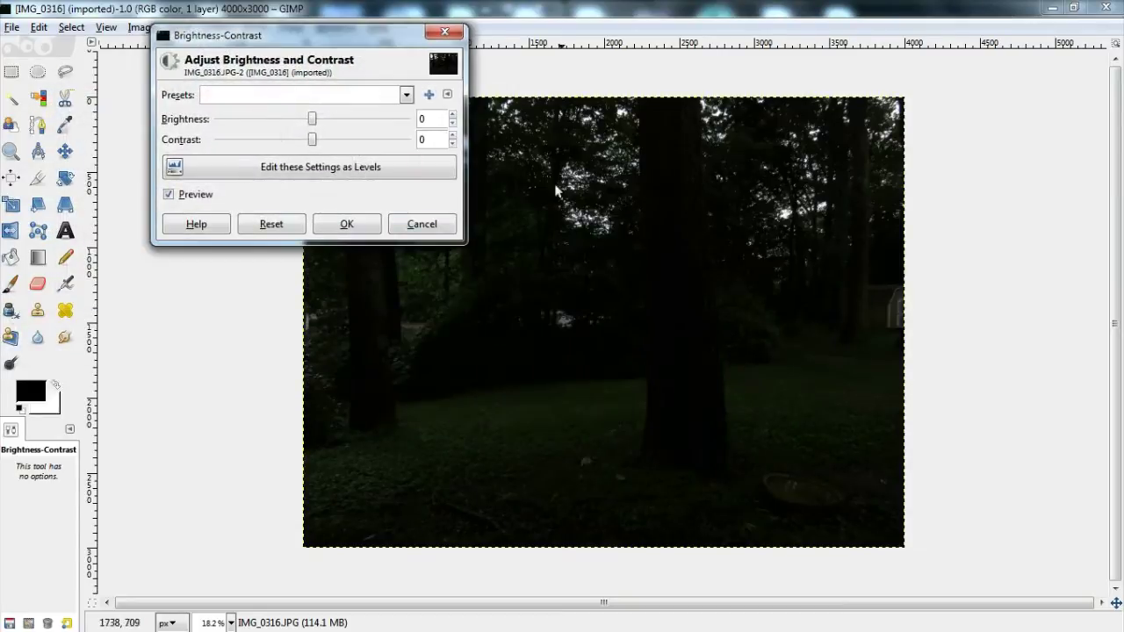
{"action": "left_click_drag", "start_coordinate": [313, 122], "coordinate": [365, 119]}
{"action": "left_click_drag", "start_coordinate": [312, 143], "coordinate": [388, 143]}
{"action": "scroll", "coordinate": [386, 147], "scroll_direction": "up", "scroll_amount": 5}
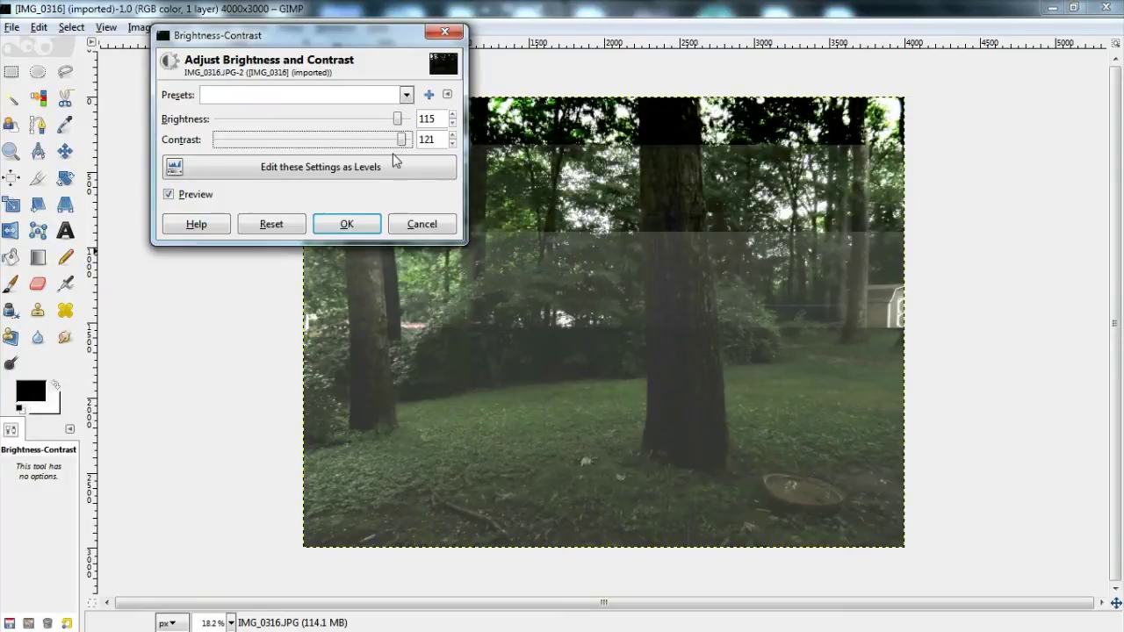
{"action": "left_click_drag", "start_coordinate": [406, 143], "coordinate": [396, 147]}
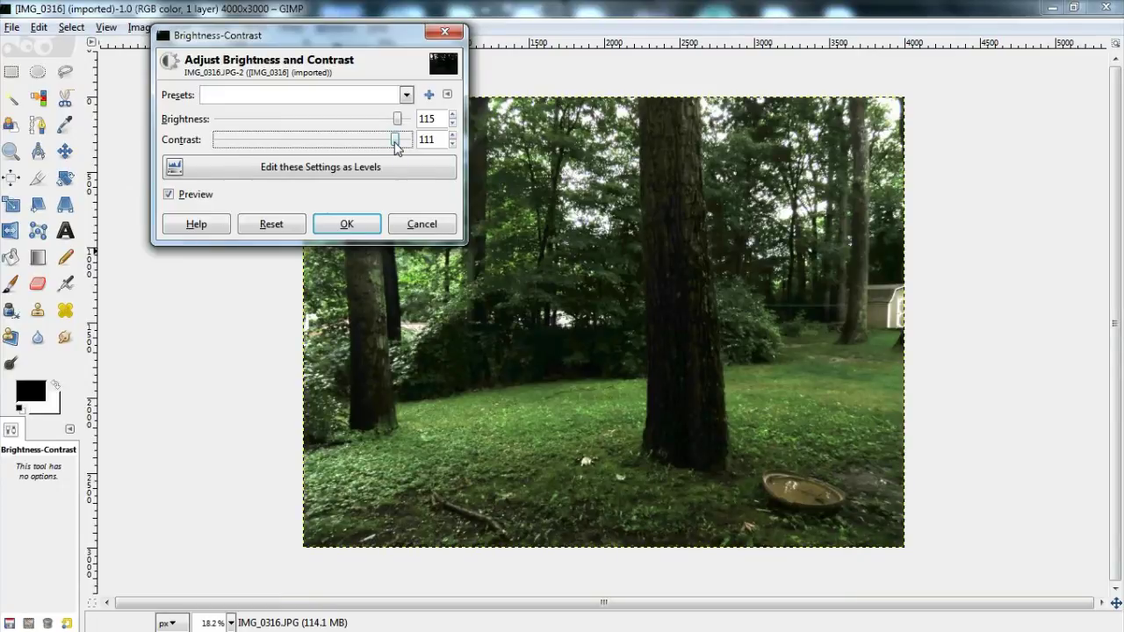
{"action": "left_click_drag", "start_coordinate": [396, 147], "coordinate": [393, 147]}
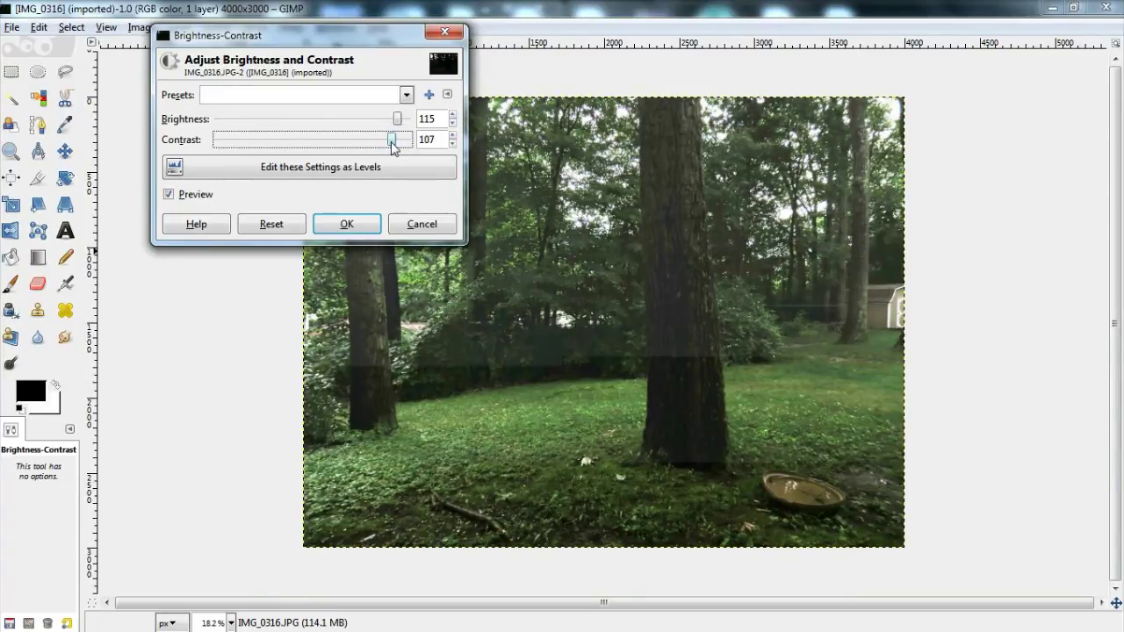
{"action": "left_click", "coordinate": [347, 224]}
{"action": "left_click", "coordinate": [216, 27]}
Raise the photo's saturation to 89 with Hue-Saturation and apply it.
{"action": "left_click", "coordinate": [252, 68]}
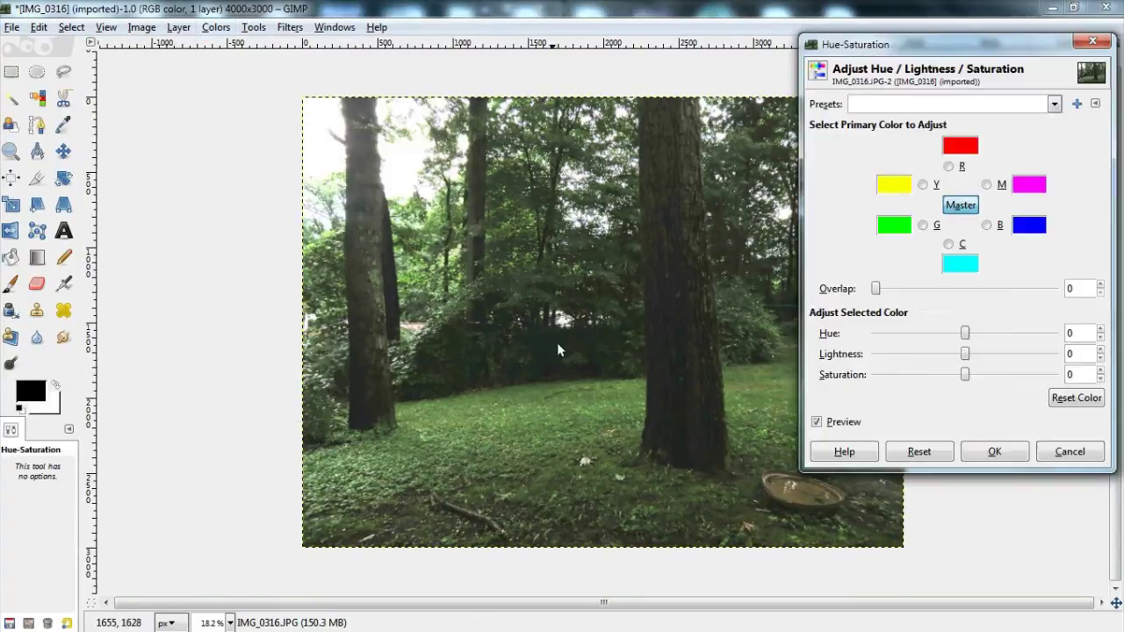
{"action": "left_click_drag", "start_coordinate": [970, 374], "coordinate": [1045, 378]}
{"action": "left_click", "coordinate": [1005, 457]}
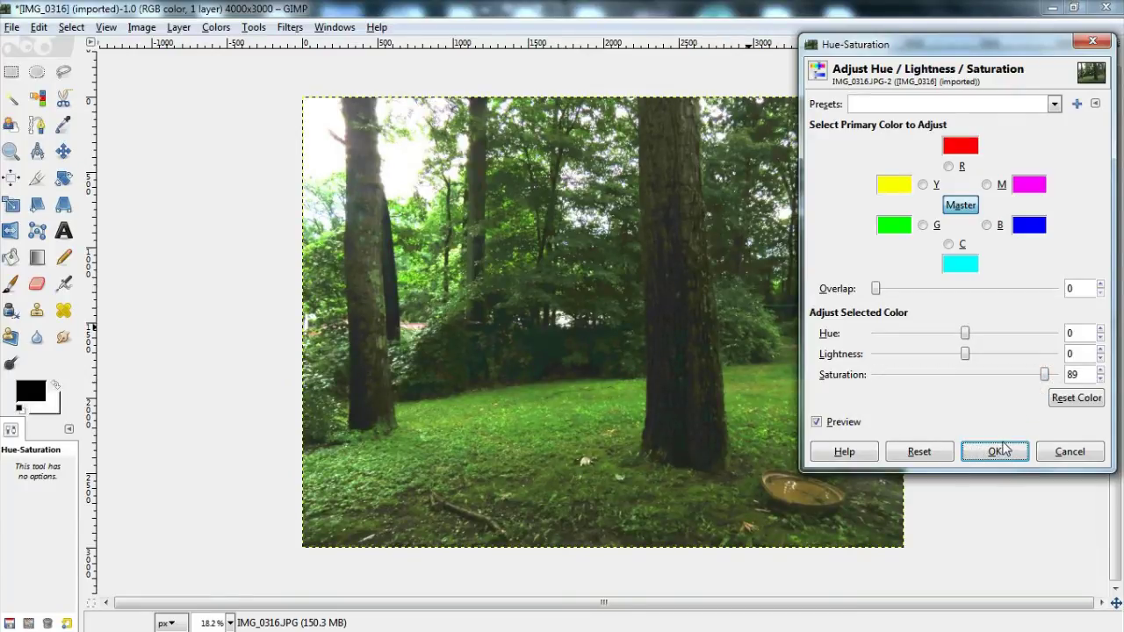
{"action": "left_click", "coordinate": [1003, 449]}
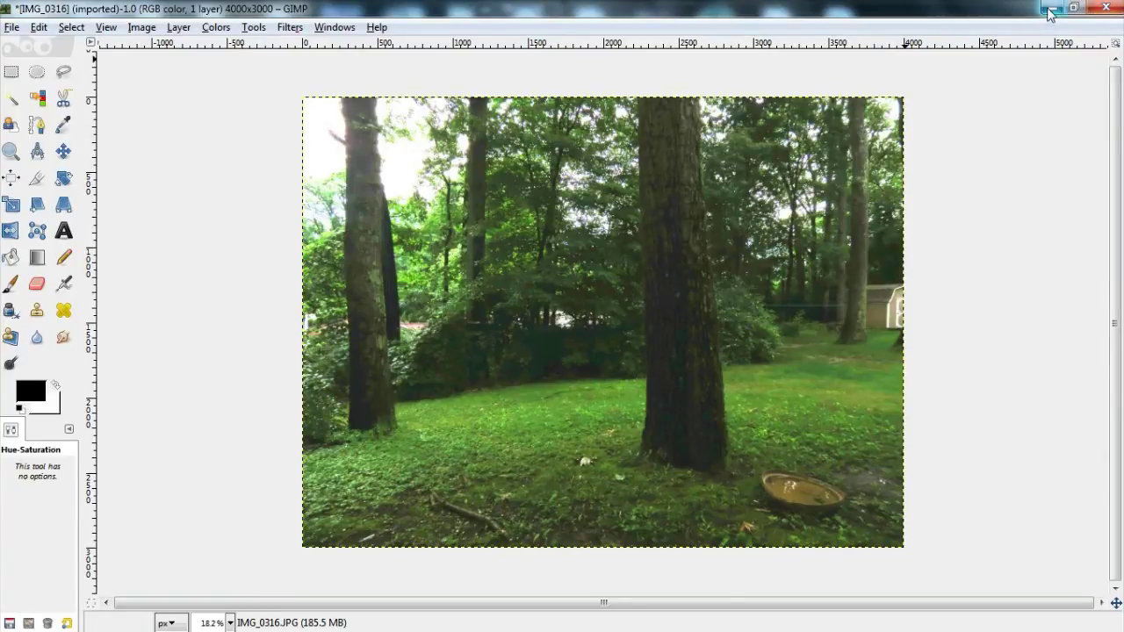
Export the edit over IMG_0316.JPG, then close the image without saving a project.
{"action": "key", "text": "ctrl+s"}
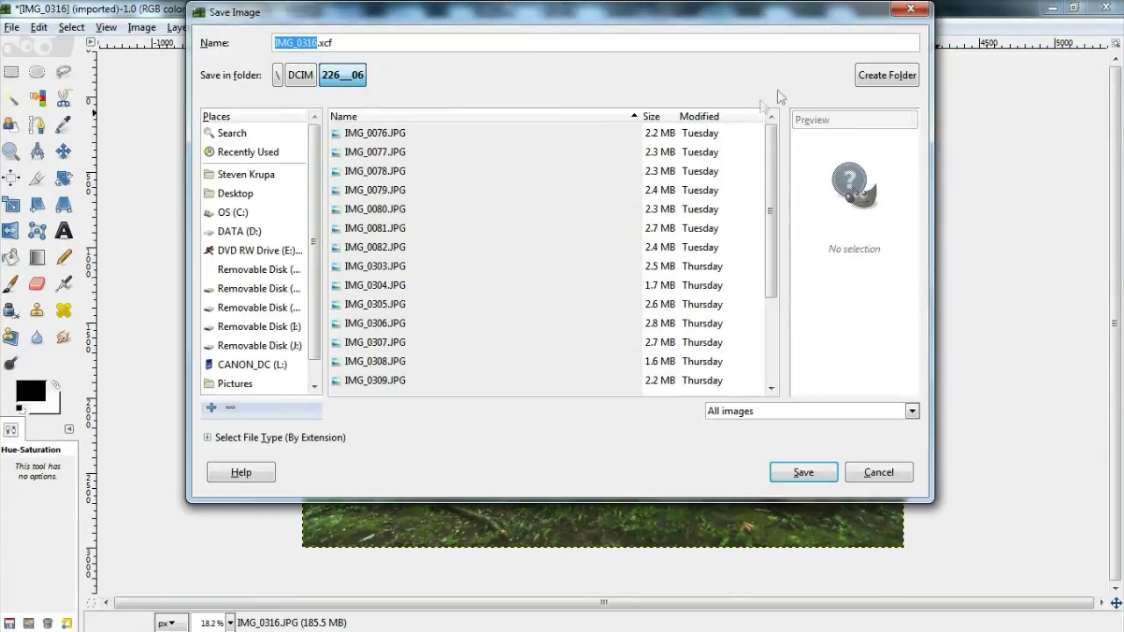
{"action": "left_click", "coordinate": [903, 12]}
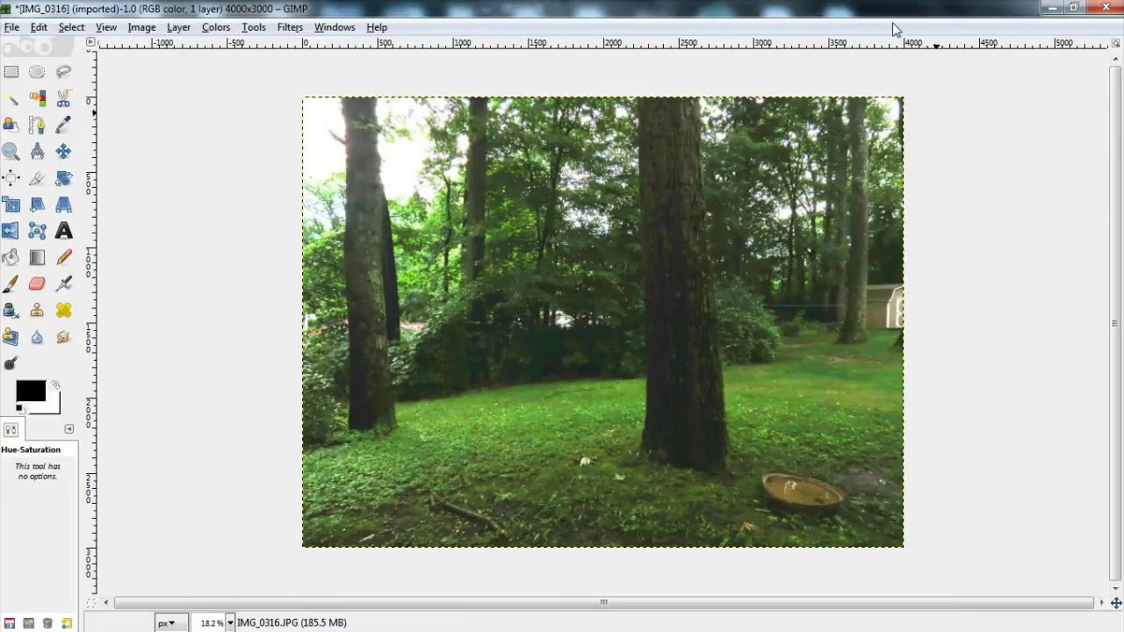
{"action": "key", "text": "ctrl+shift+e"}
{"action": "left_click_drag", "start_coordinate": [758, 184], "coordinate": [660, 119]}
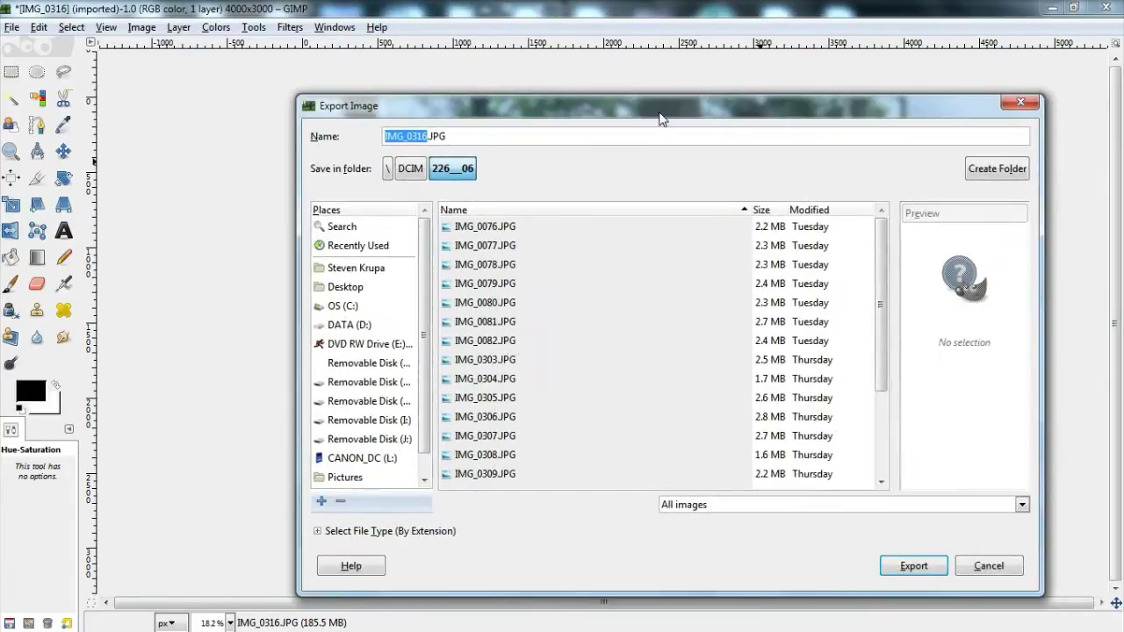
{"action": "key", "text": "Return"}
{"action": "key", "text": "Return"}
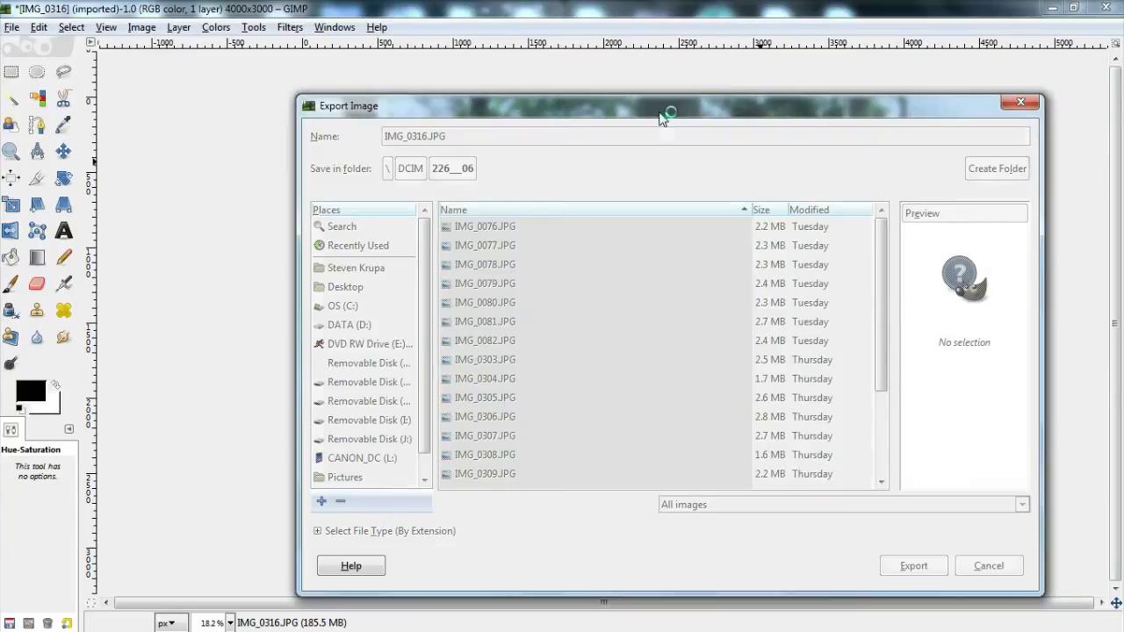
{"action": "key", "text": "Return"}
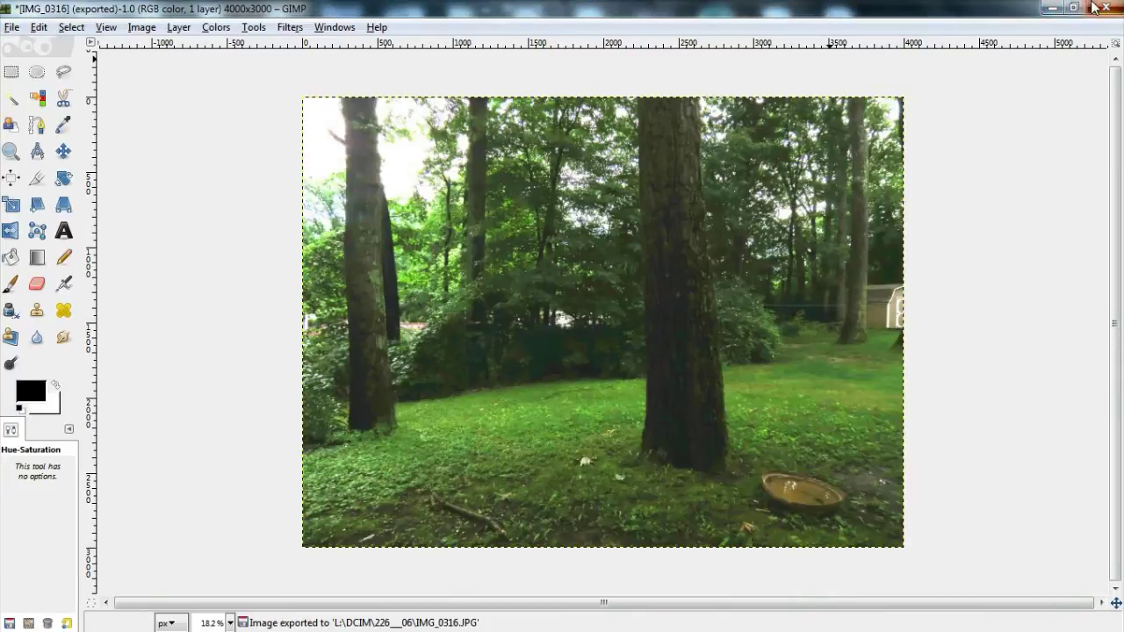
{"action": "left_click", "coordinate": [1111, 8]}
{"action": "left_click", "coordinate": [562, 427]}
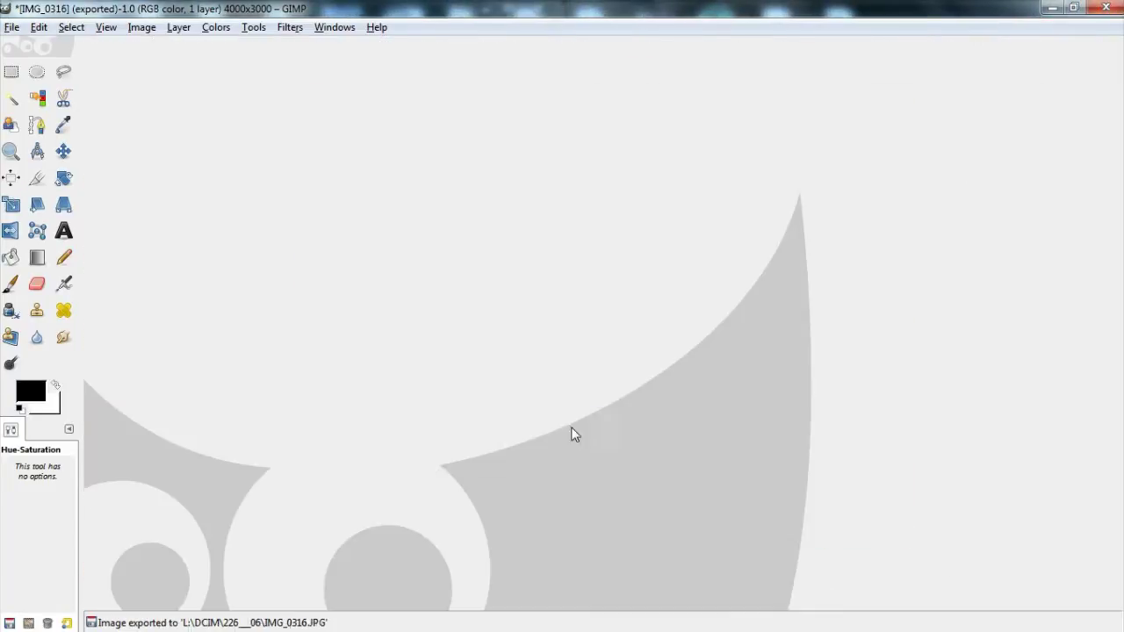
Quit GIMP, open CRW_0316.DNG in RawTherapee, and raise exposure compensation to 4.71.
{"action": "left_click", "coordinate": [1112, 9]}
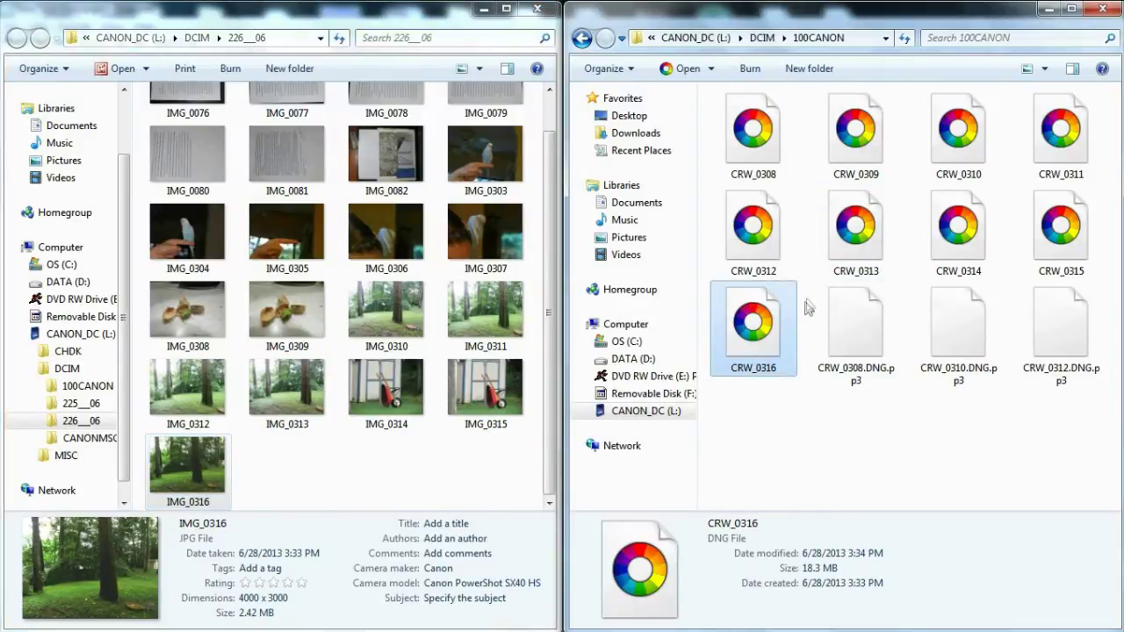
{"action": "double_click", "coordinate": [766, 322]}
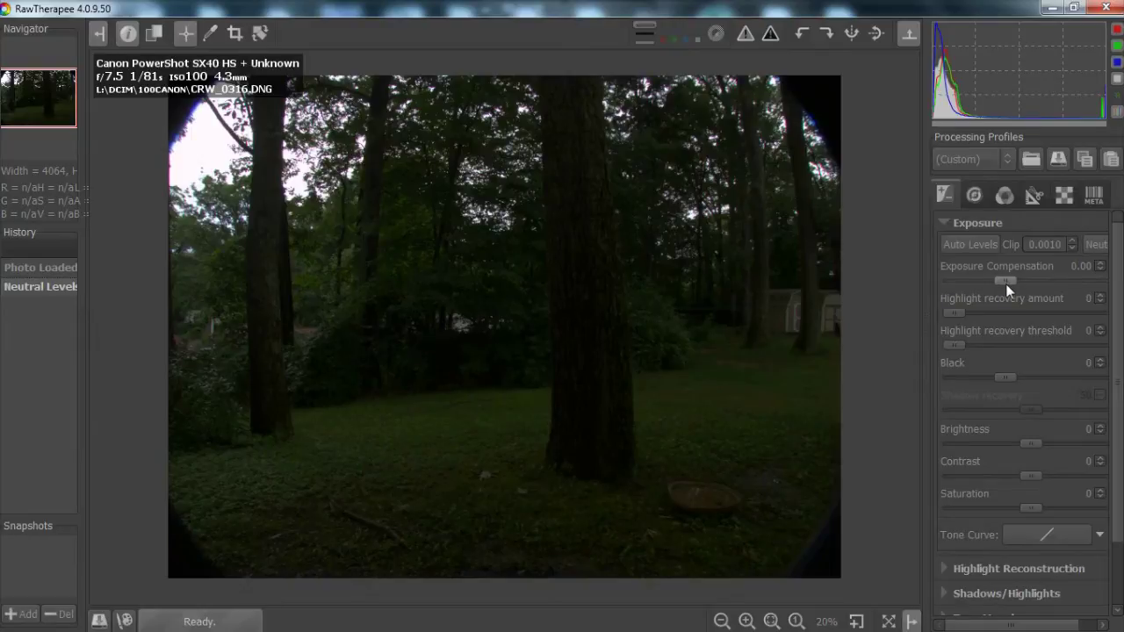
{"action": "left_click_drag", "start_coordinate": [1006, 284], "coordinate": [1055, 291]}
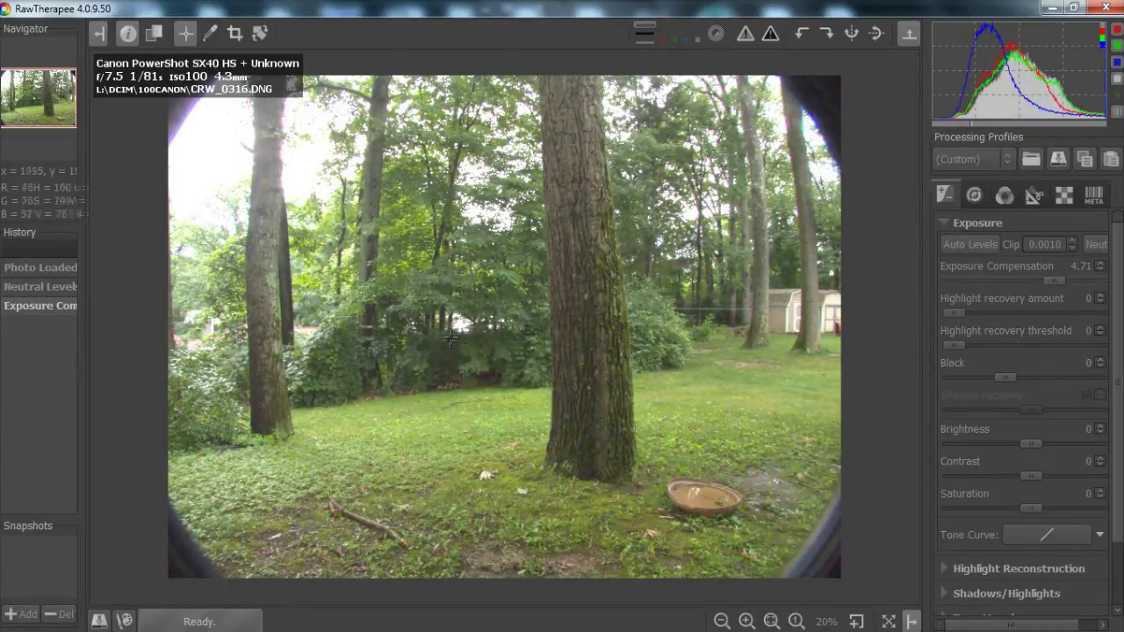
{"action": "scroll", "coordinate": [450, 341], "scroll_direction": "up", "scroll_amount": 4}
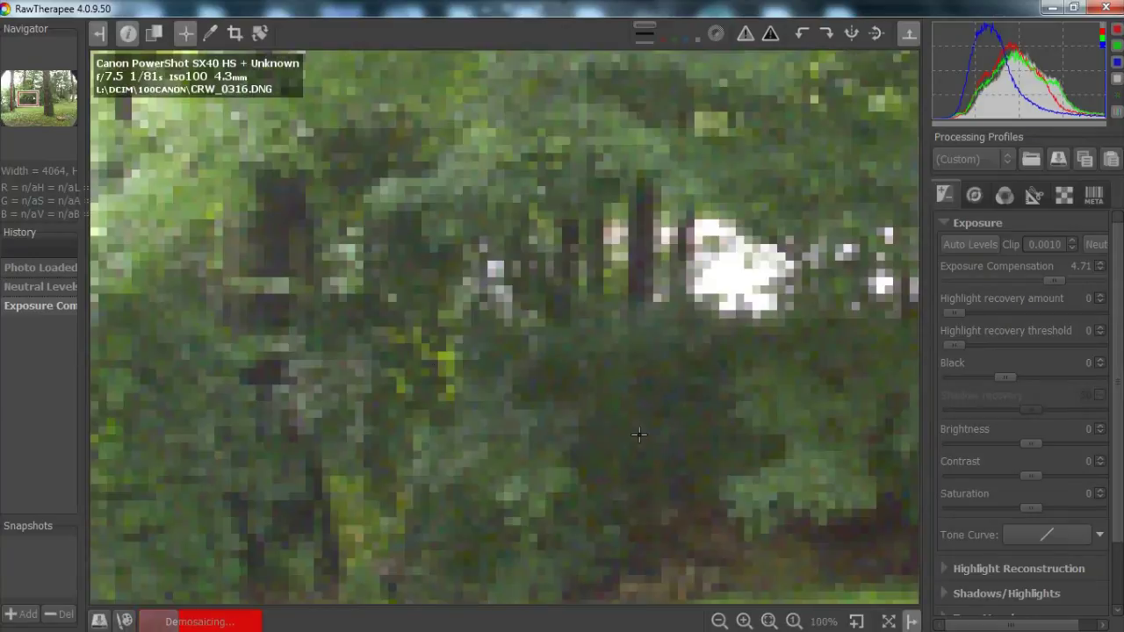
{"action": "scroll", "coordinate": [638, 436], "scroll_direction": "down", "scroll_amount": 4}
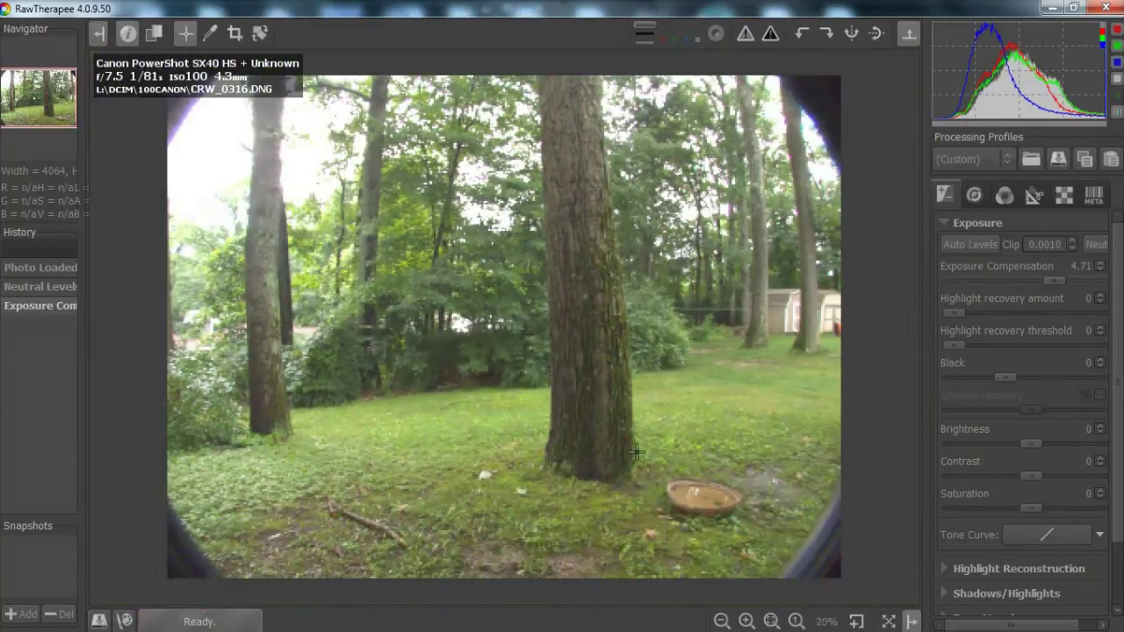
Save CRW_0316 as an uncompressed 8-bit TIFF, then minimize RawTherapee.
{"action": "left_click", "coordinate": [98, 622]}
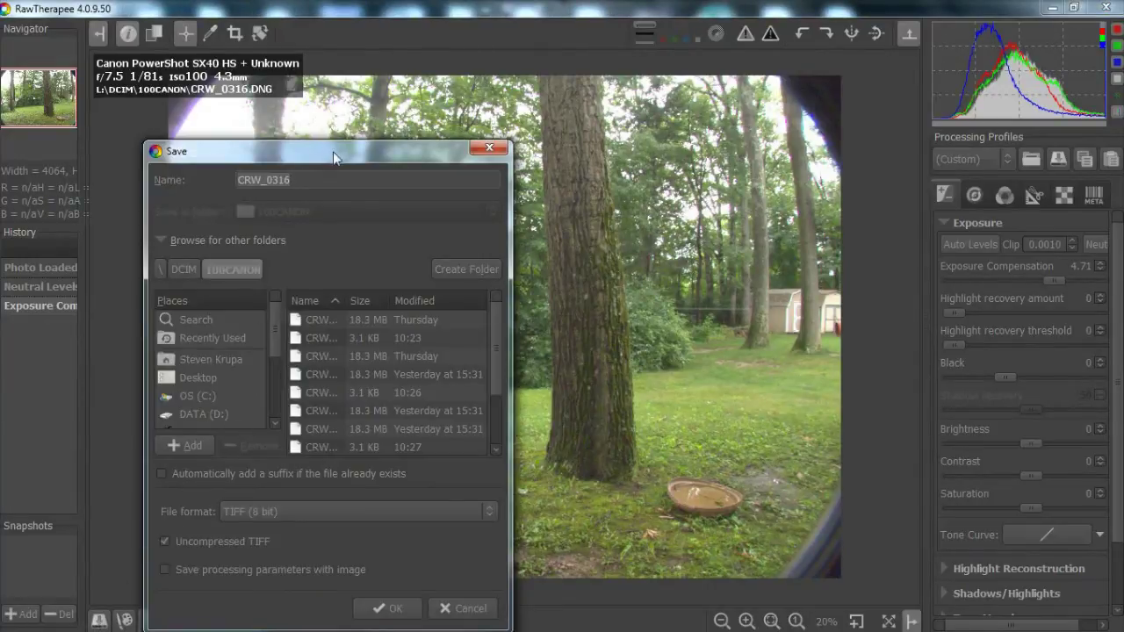
{"action": "left_click_drag", "start_coordinate": [333, 152], "coordinate": [437, 98]}
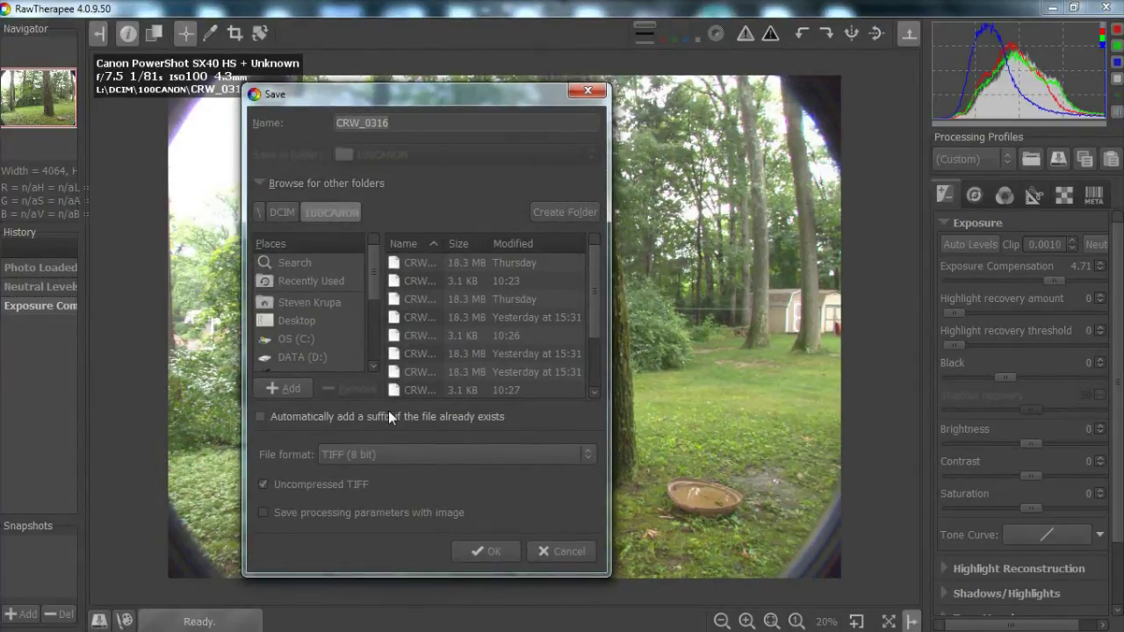
{"action": "left_click", "coordinate": [367, 457]}
{"action": "left_click", "coordinate": [369, 453]}
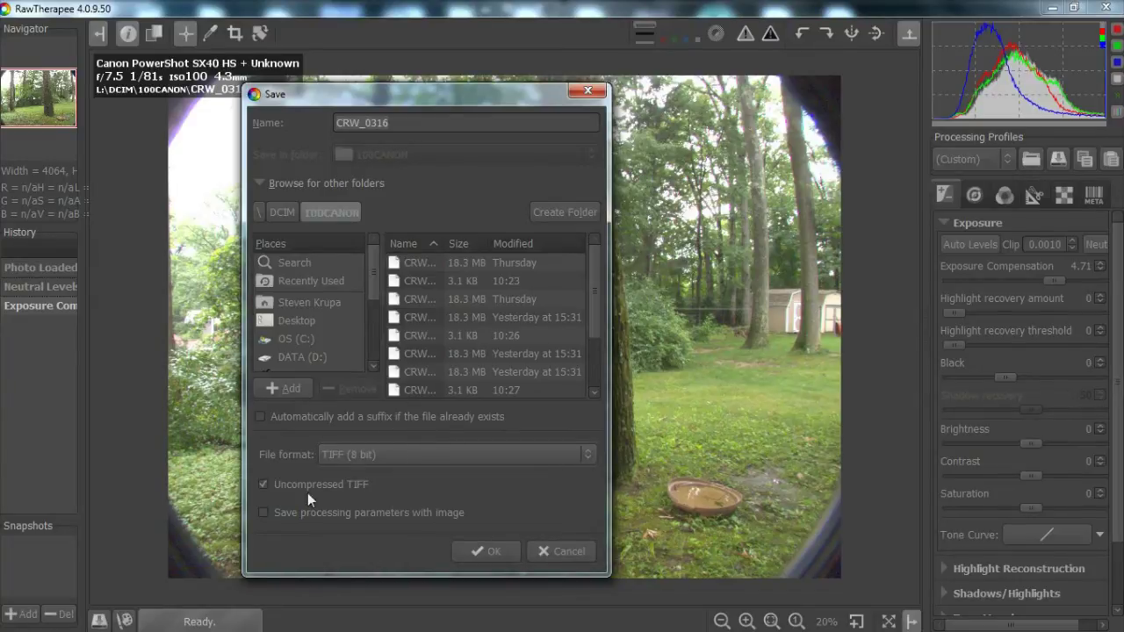
{"action": "left_click", "coordinate": [501, 546]}
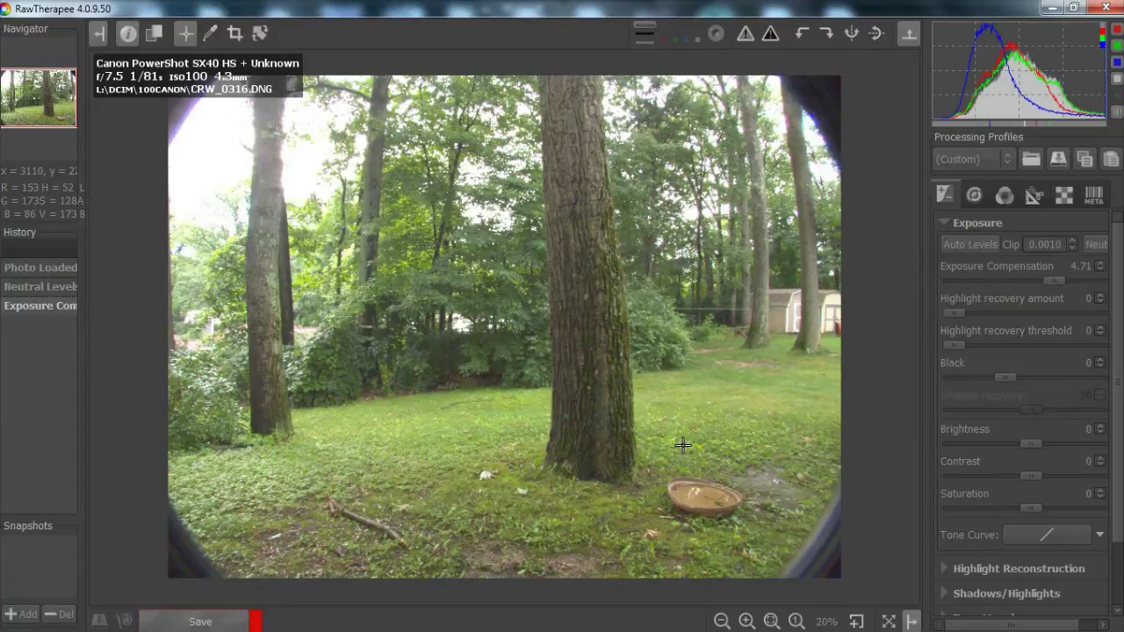
{"action": "left_click", "coordinate": [1052, 8]}
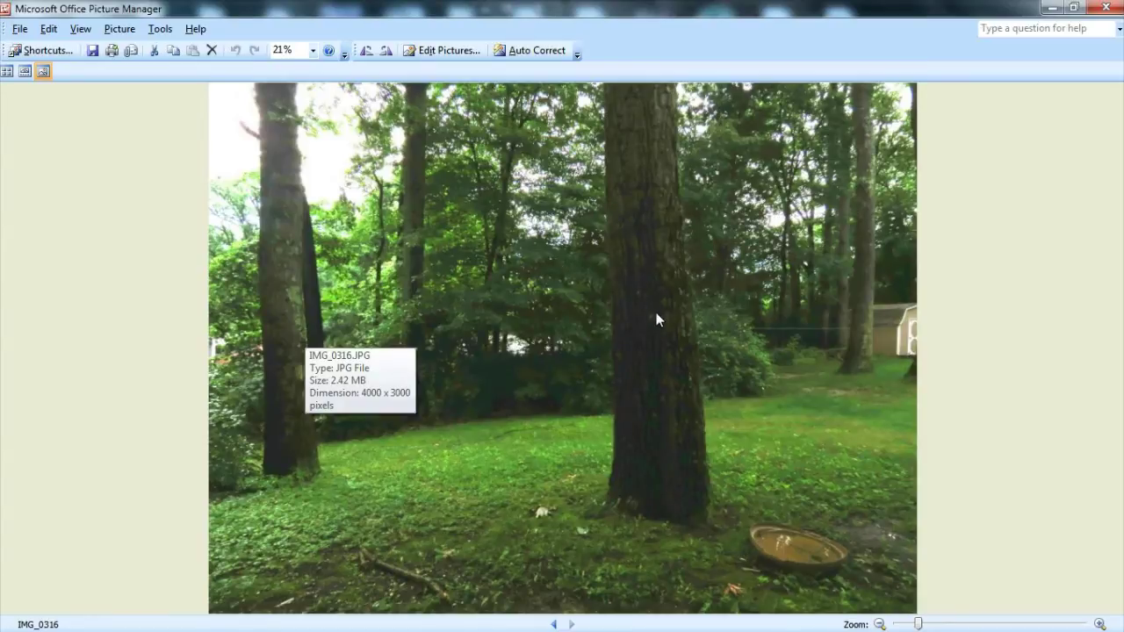
Snap the JPEG viewer left, open CRW_0316.tif snapped right, then close the JPEG viewer.
{"action": "key", "text": "super+Left"}
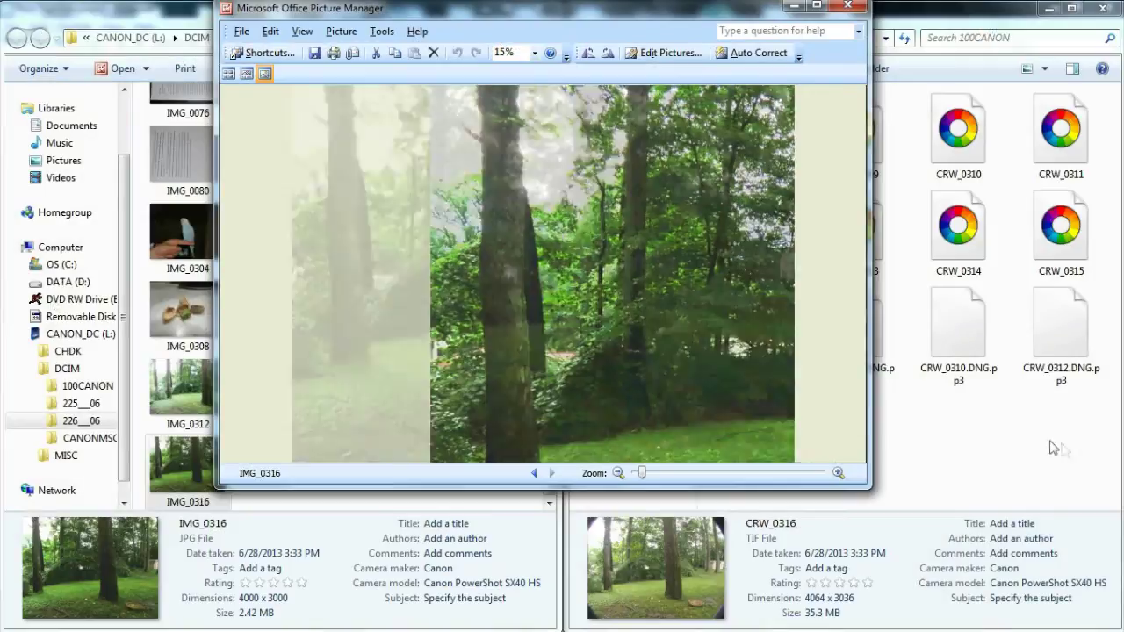
{"action": "left_click", "coordinate": [801, 448]}
{"action": "left_click", "coordinate": [745, 446]}
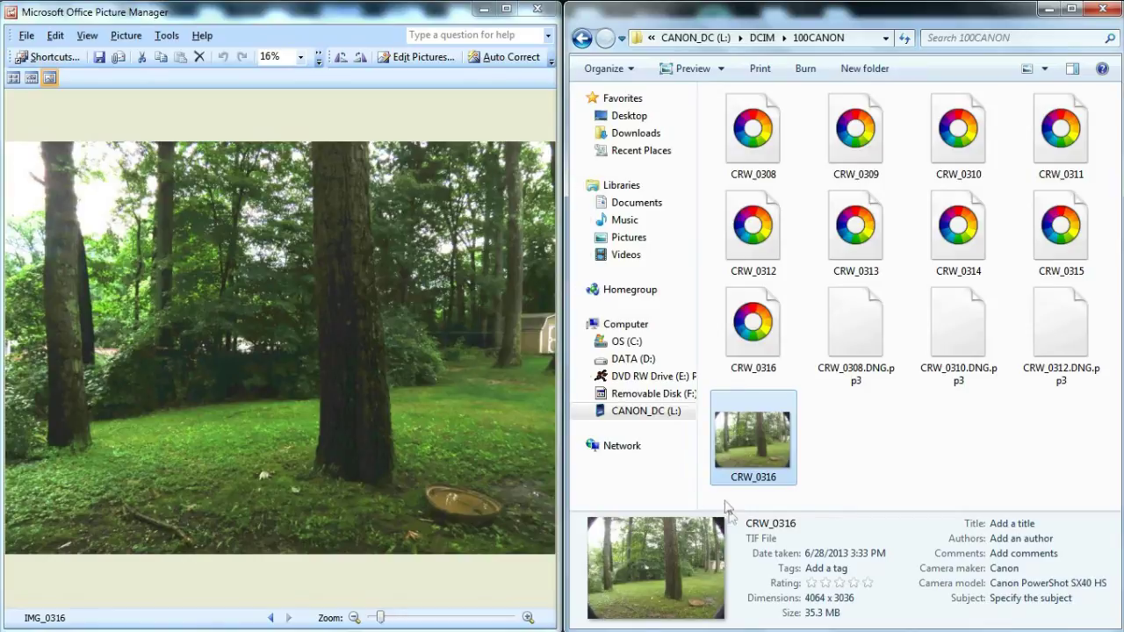
{"action": "double_click", "coordinate": [759, 436]}
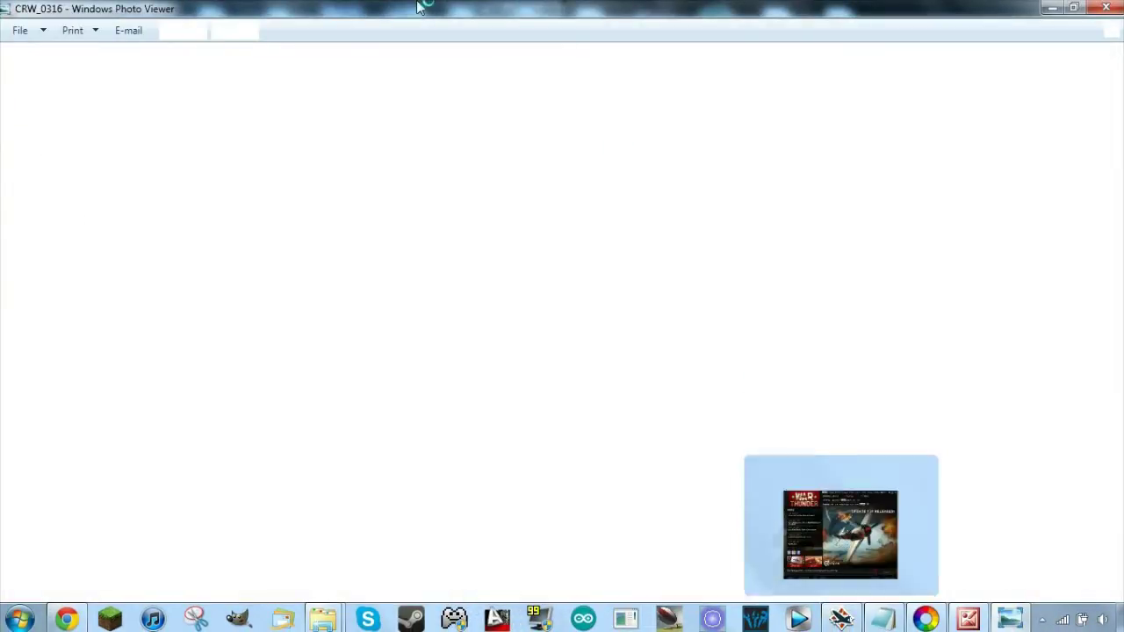
{"action": "key", "text": "super+Right"}
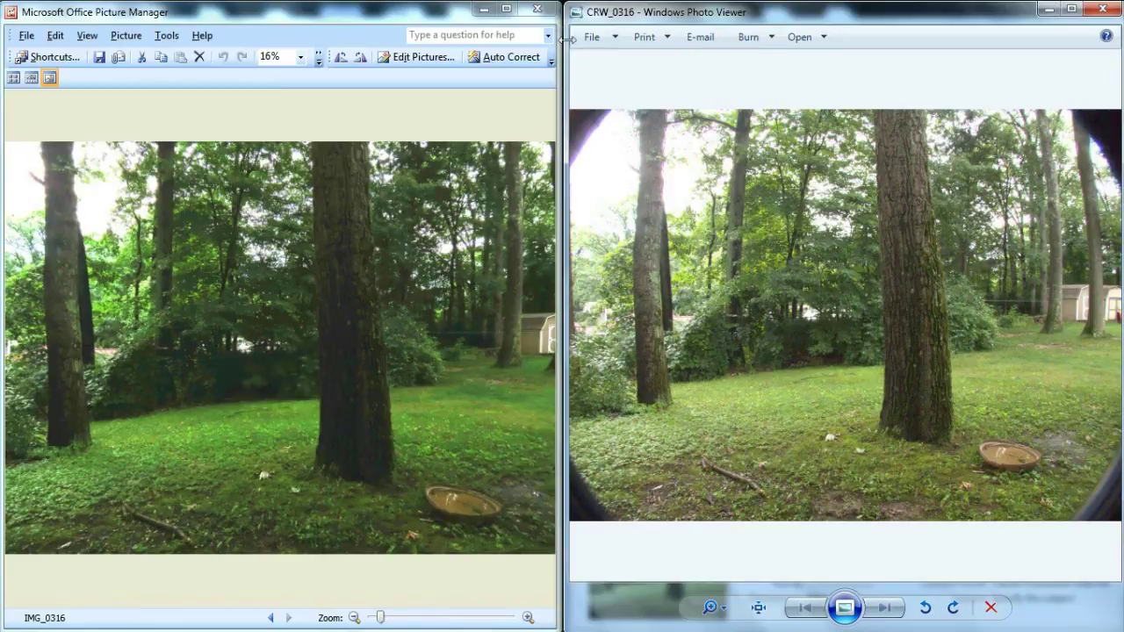
{"action": "left_click", "coordinate": [538, 9]}
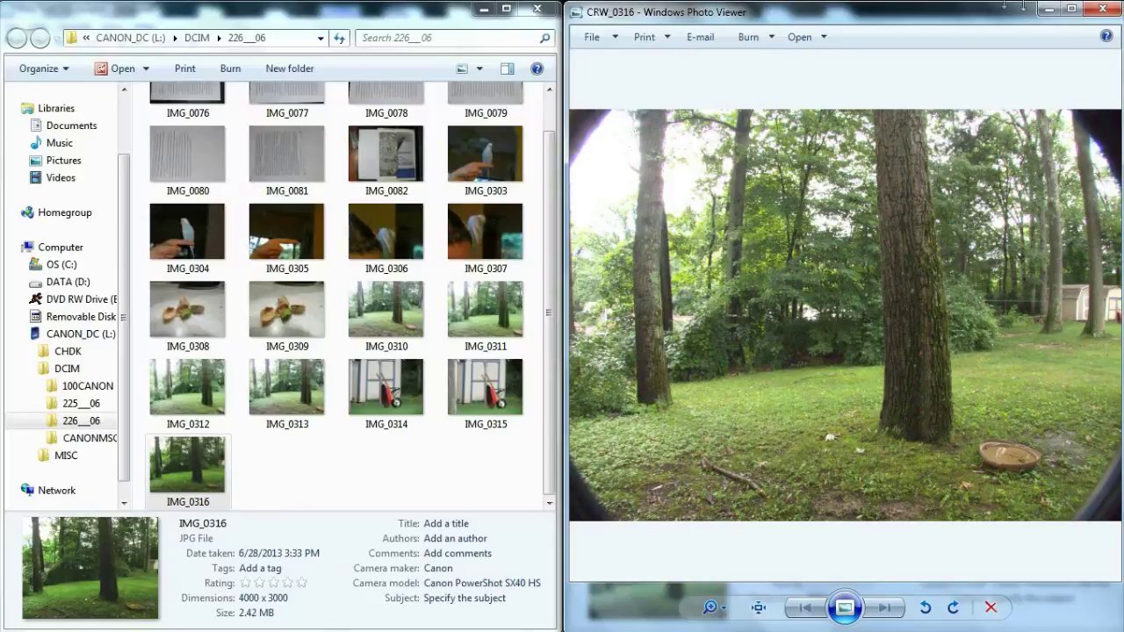
Close Windows Photo Viewer to return to the 226__06 and 100CANON folders.
{"action": "left_click", "coordinate": [1098, 12]}
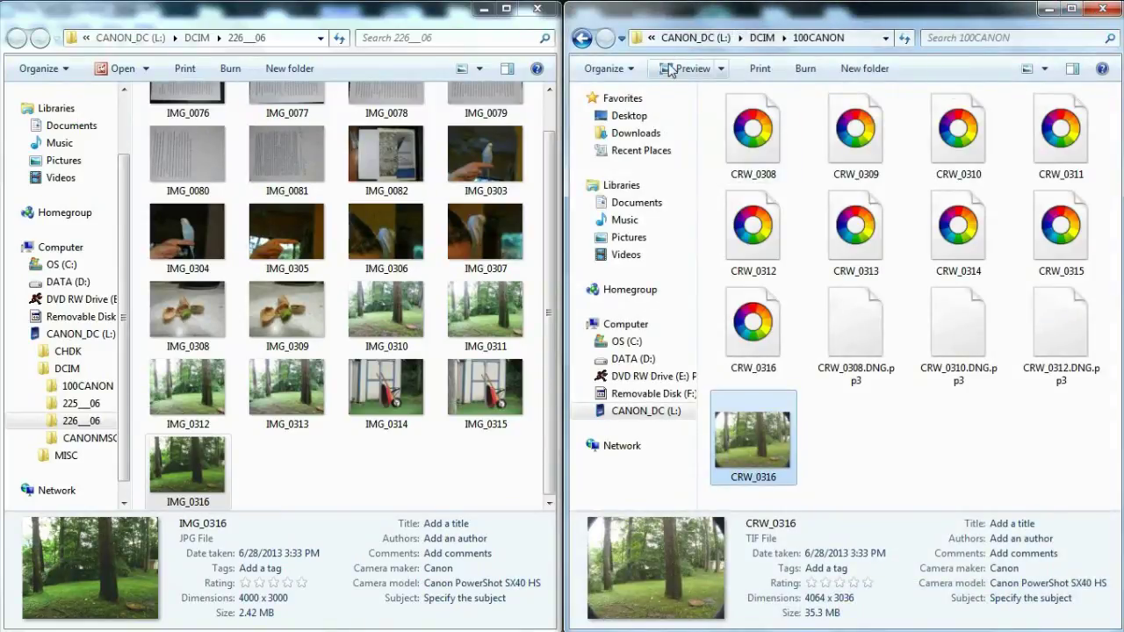